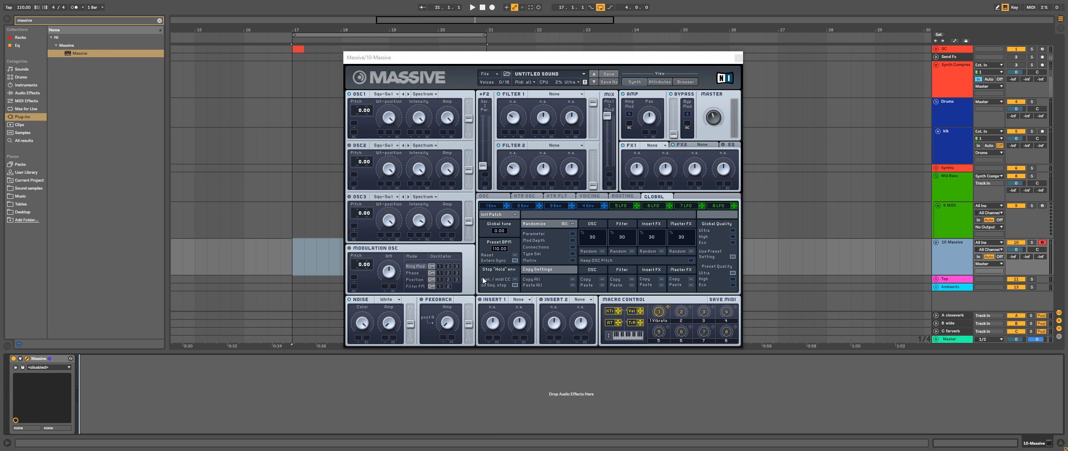
Load the BS Deep House 2 preset from Massive's sound browser and audition it in different octaves.
{"action": "left_click", "coordinate": [684, 81]}
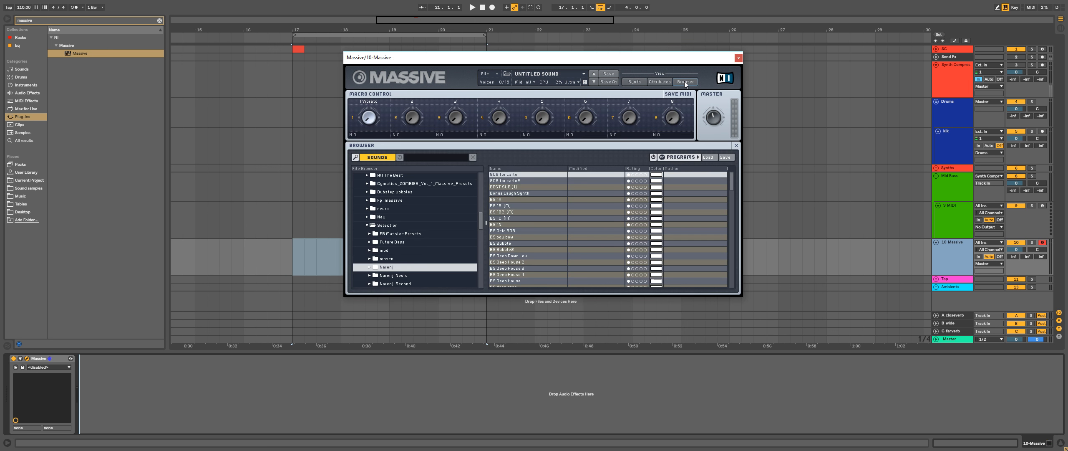
{"action": "left_click", "coordinate": [526, 263]}
{"action": "key", "text": "a"}
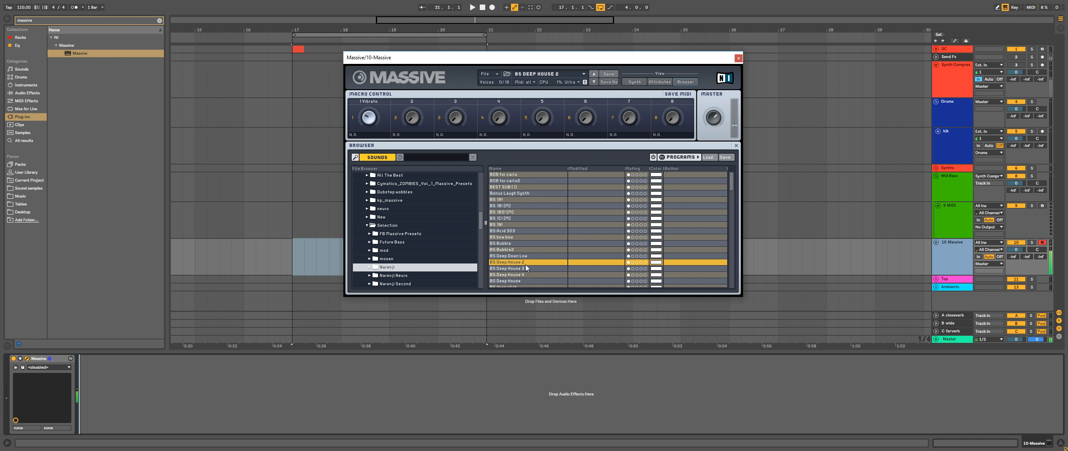
{"action": "key", "text": "z"}
{"action": "key", "text": "a"}
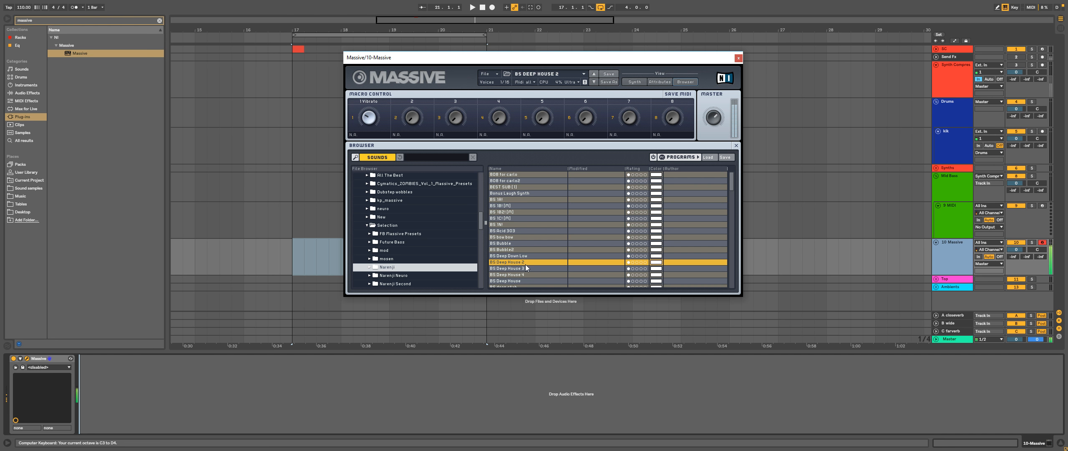
Audition the presets BS Deep House 3, BS Deep House 4, BS Deep House and BS Deep Stab, and view the last one's synth settings.
{"action": "left_click", "coordinate": [525, 268]}
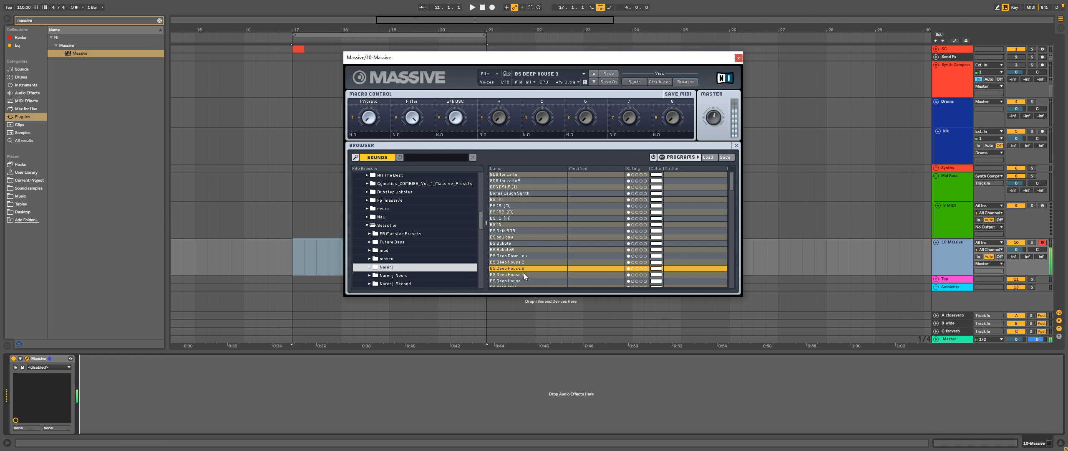
{"action": "left_click", "coordinate": [525, 273]}
{"action": "scroll", "coordinate": [524, 273], "scroll_direction": "down", "scroll_amount": 1}
{"action": "key", "text": "z"}
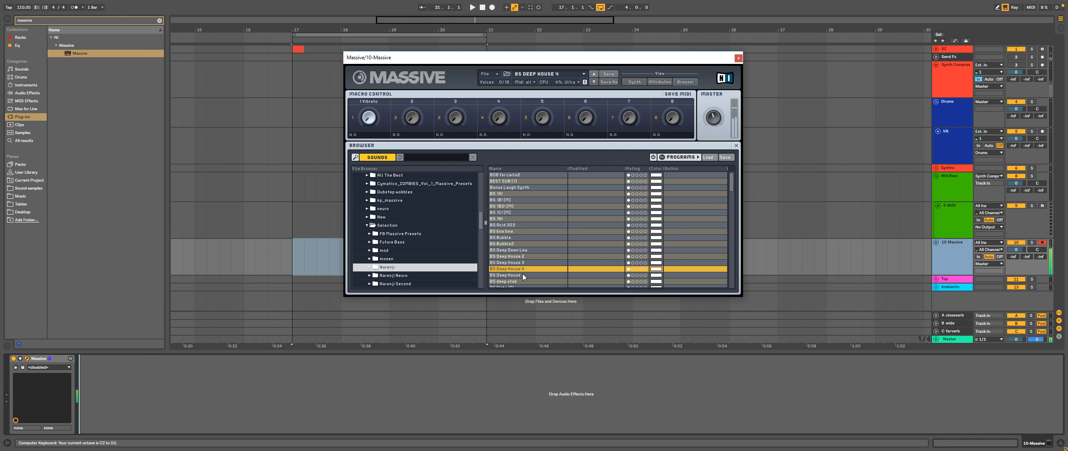
{"action": "left_click", "coordinate": [522, 275]}
{"action": "scroll", "coordinate": [522, 273], "scroll_direction": "down", "scroll_amount": 4}
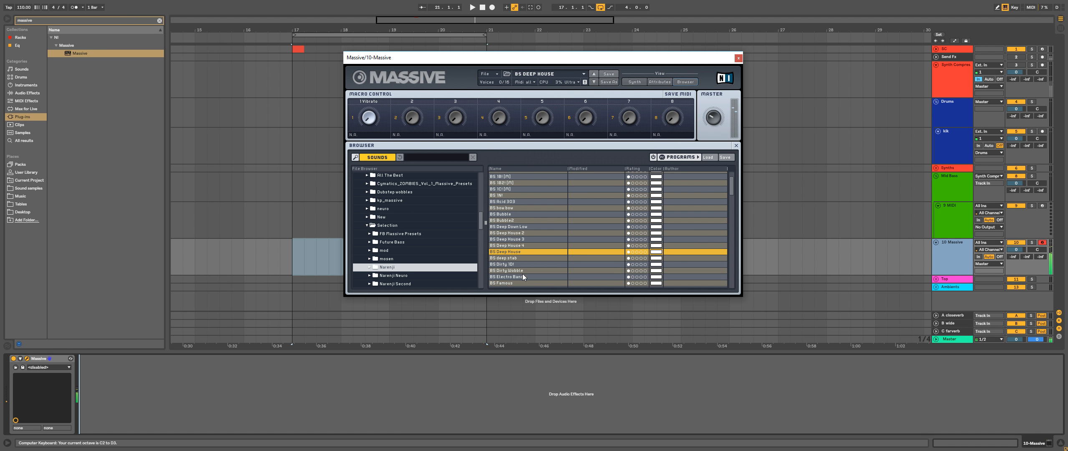
{"action": "left_click", "coordinate": [524, 257]}
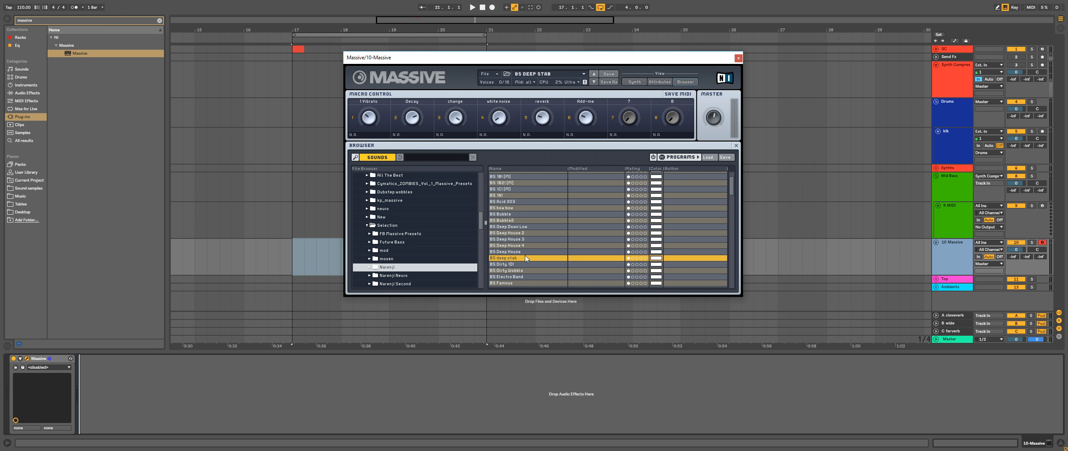
{"action": "left_click", "coordinate": [633, 81]}
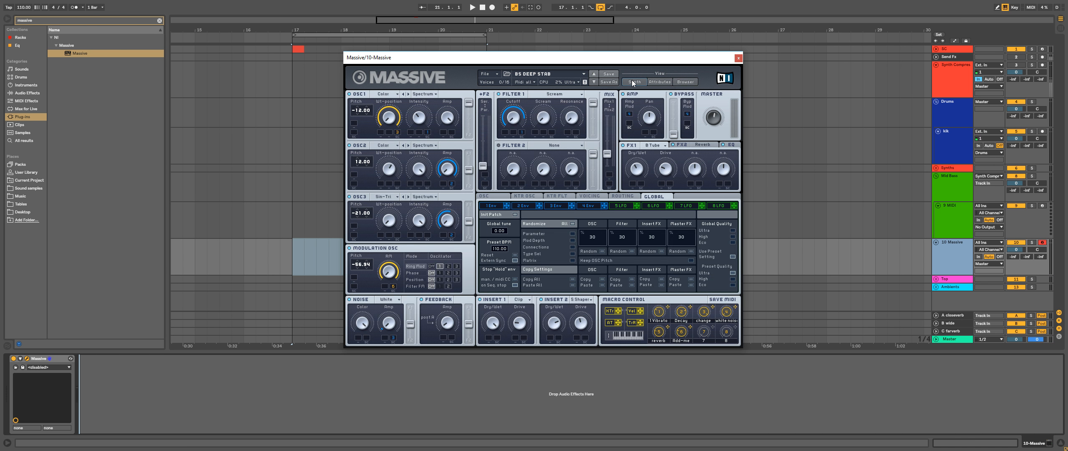
Start a new untitled sound in Massive and reposition the plugin window.
{"action": "left_click", "coordinate": [485, 74]}
{"action": "left_click", "coordinate": [487, 81]}
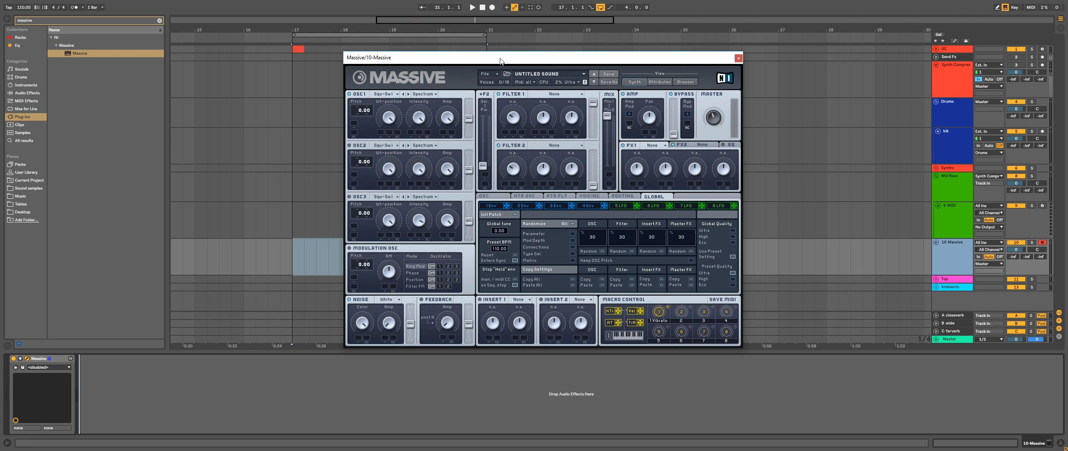
{"action": "left_click_drag", "start_coordinate": [500, 61], "coordinate": [539, 64]}
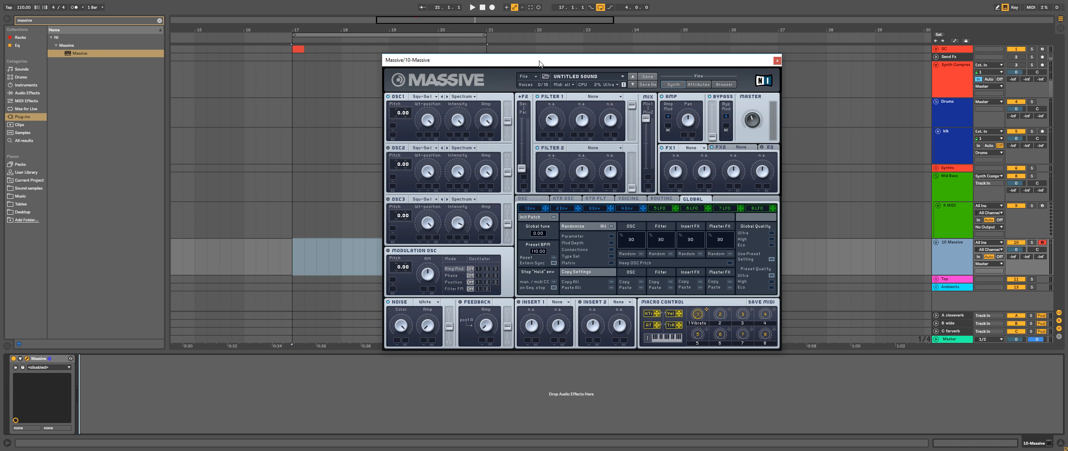
Set oscillator 1 to the Sin-Square wavetable with envelope 2 modulating its pitch, and fine-tune the envelope's decay.
{"action": "left_click", "coordinate": [563, 209]}
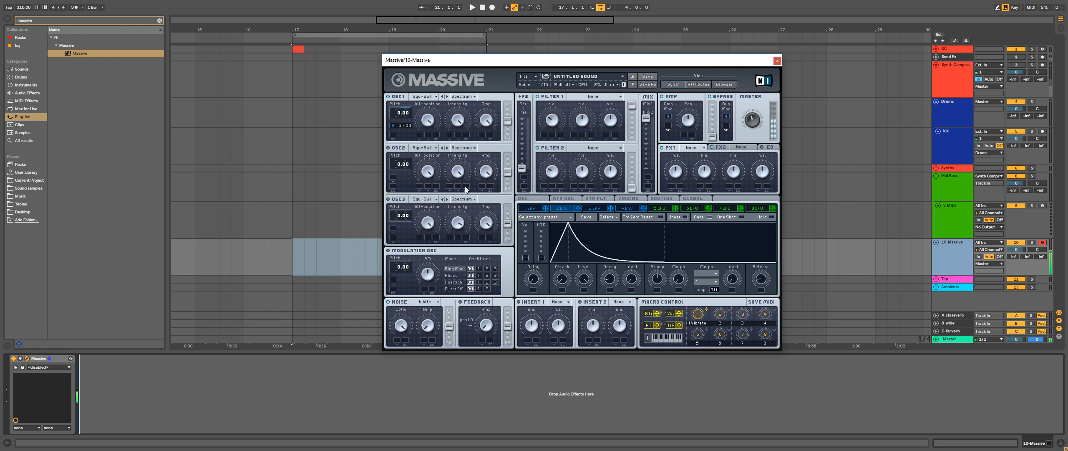
{"action": "left_click", "coordinate": [422, 96]}
{"action": "left_click", "coordinate": [458, 122]}
{"action": "key", "text": "z"}
{"action": "left_click_drag", "start_coordinate": [607, 282], "coordinate": [607, 275]}
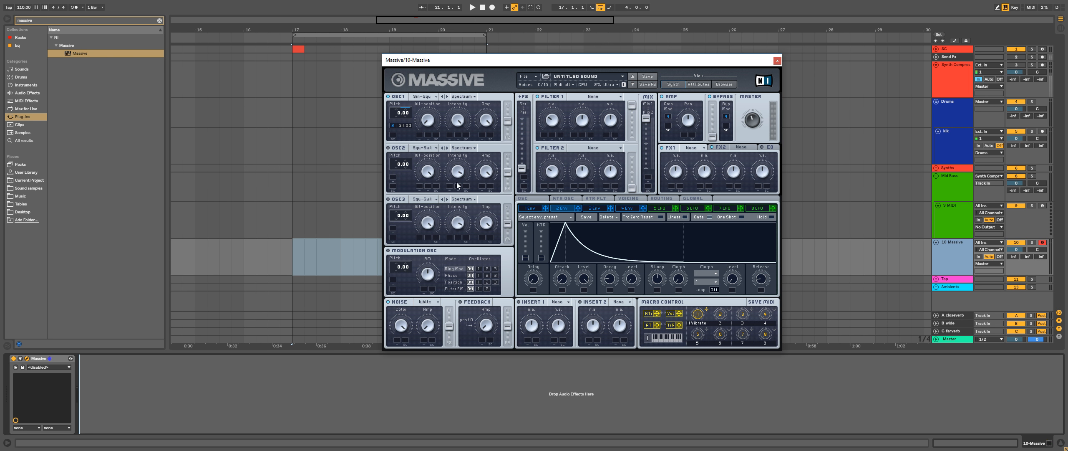
Add a MIDI track below the Massive track, load VPS Avenger on it, and place its open plugin window for editing.
{"action": "left_click", "coordinate": [940, 265]}
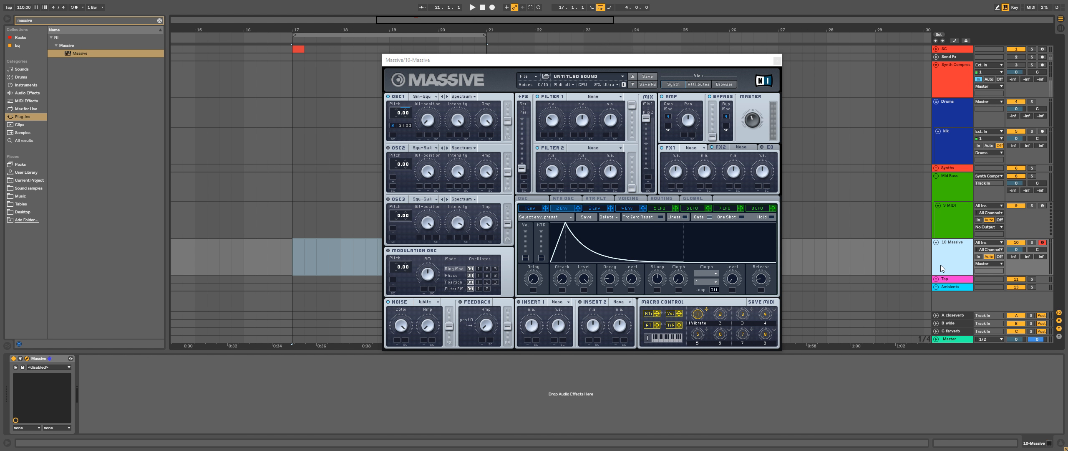
{"action": "key", "text": "ctrl+shift+t"}
{"action": "left_click", "coordinate": [79, 20]}
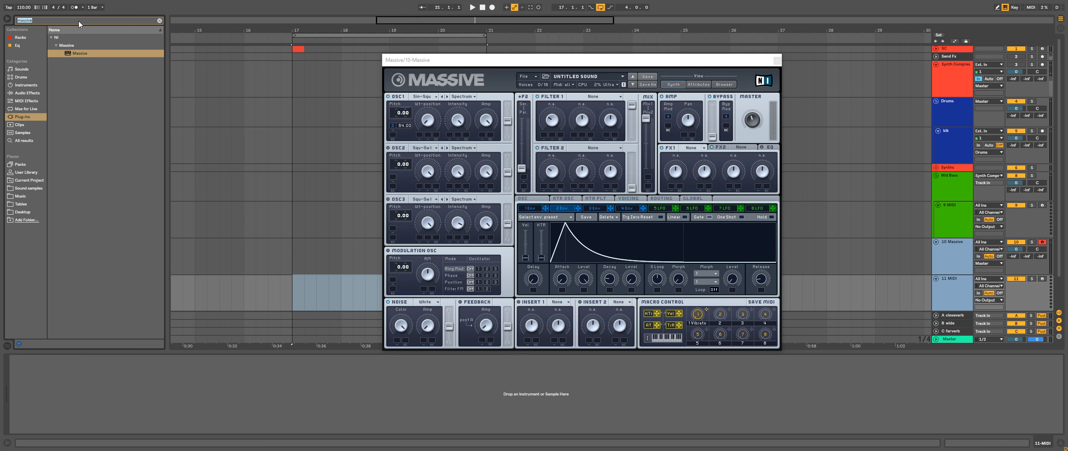
{"action": "type", "text": "avenger"}
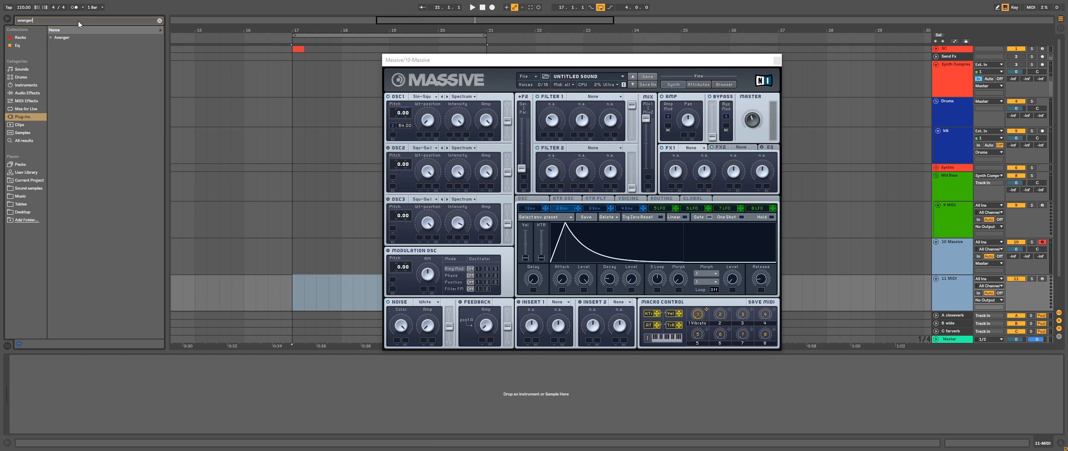
{"action": "left_click", "coordinate": [51, 37]}
{"action": "left_click_drag", "start_coordinate": [61, 44], "coordinate": [138, 379]}
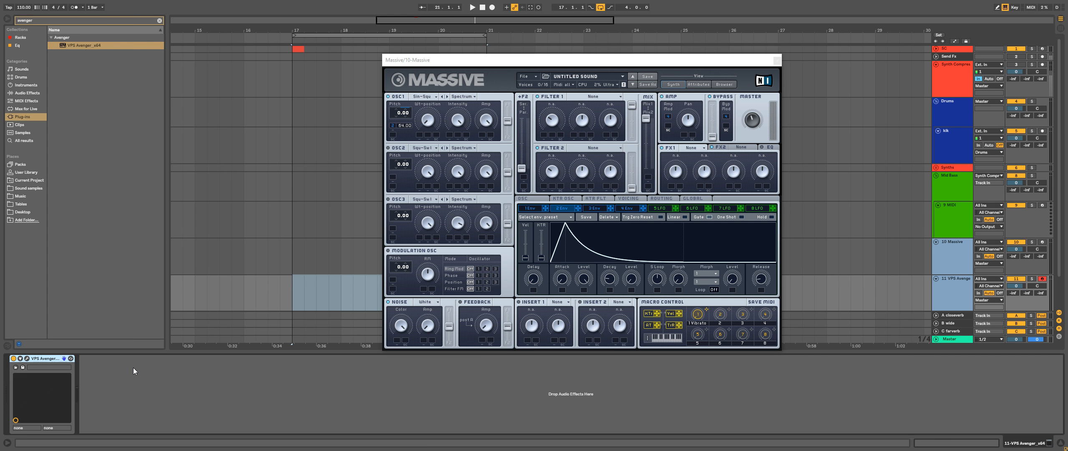
{"action": "left_click", "coordinate": [28, 359]}
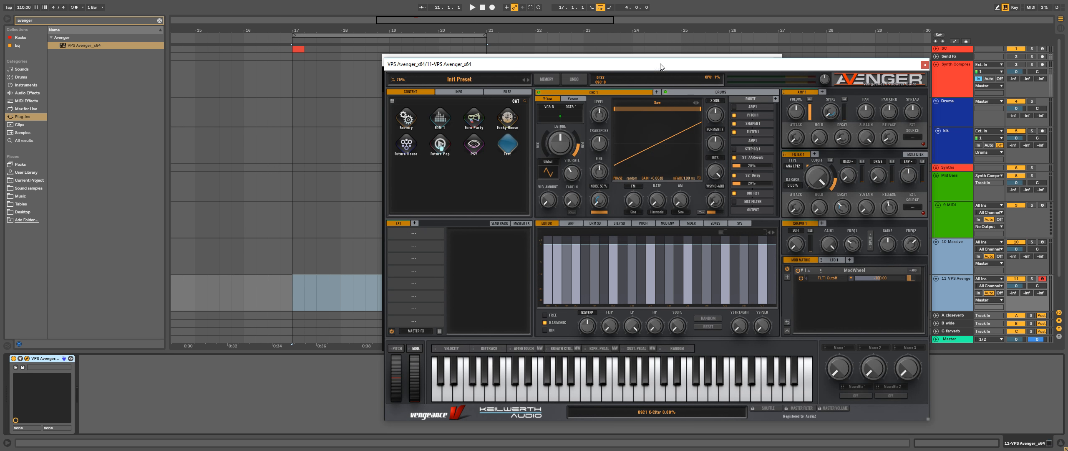
{"action": "left_click_drag", "start_coordinate": [653, 68], "coordinate": [470, 44]}
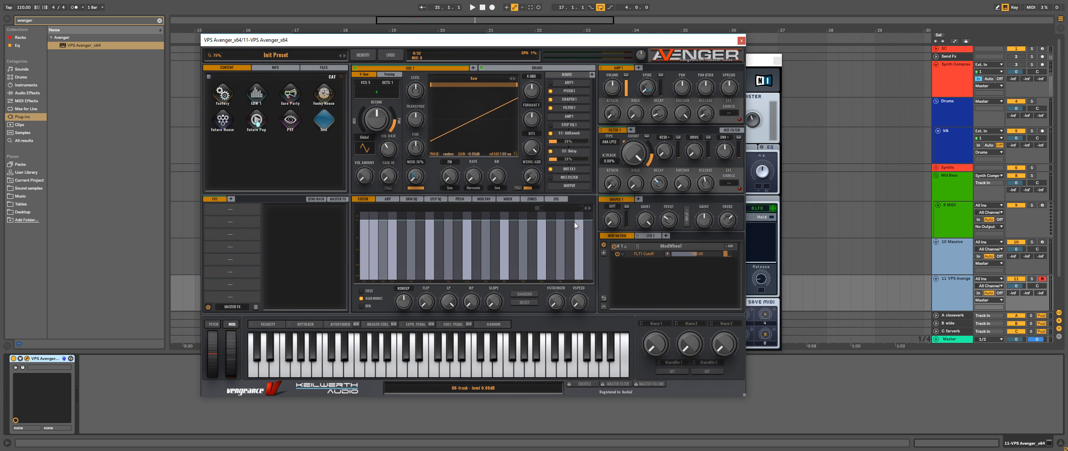
Play test notes and sweep the LP control of Avenger's harmonic editor down and fully back up.
{"action": "key", "text": "a"}
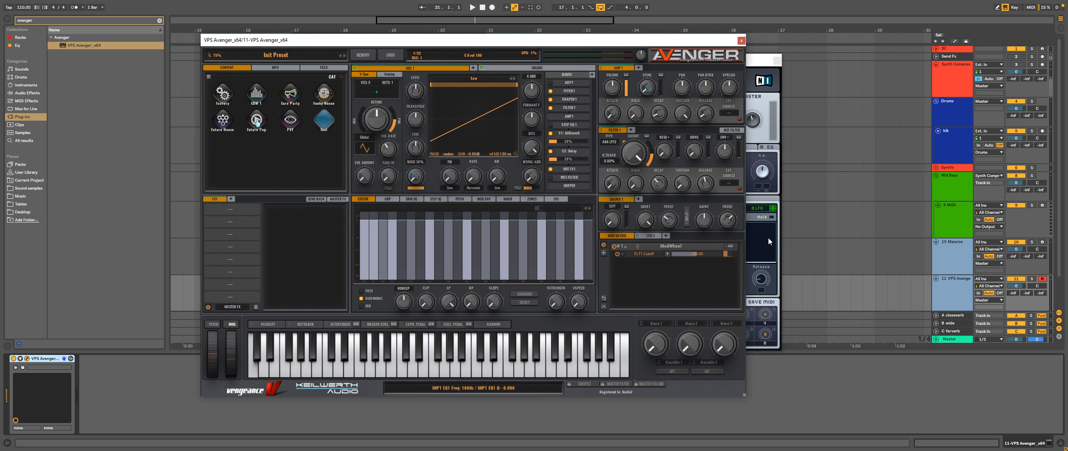
{"action": "key", "text": "x"}
{"action": "key", "text": "a"}
{"action": "key", "text": "x"}
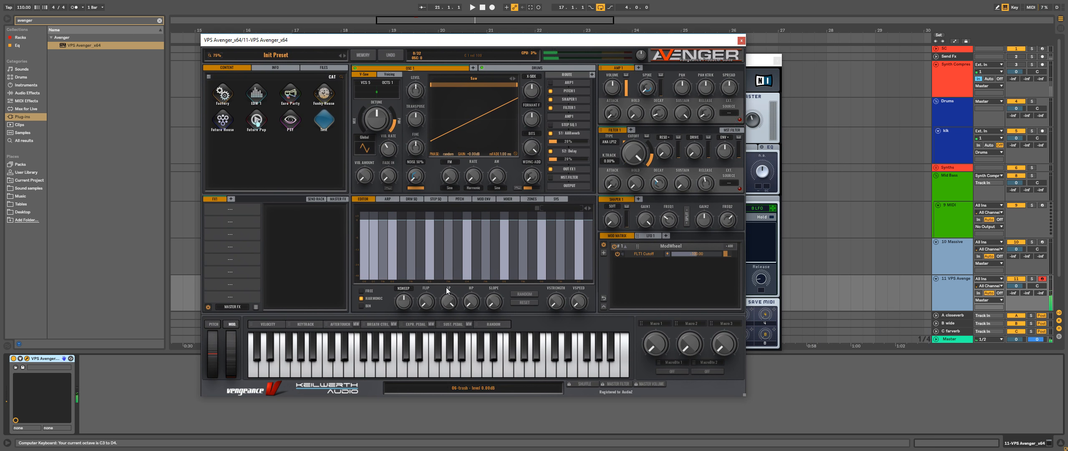
{"action": "key", "text": "a"}
{"action": "left_click_drag", "start_coordinate": [447, 302], "coordinate": [442, 350]}
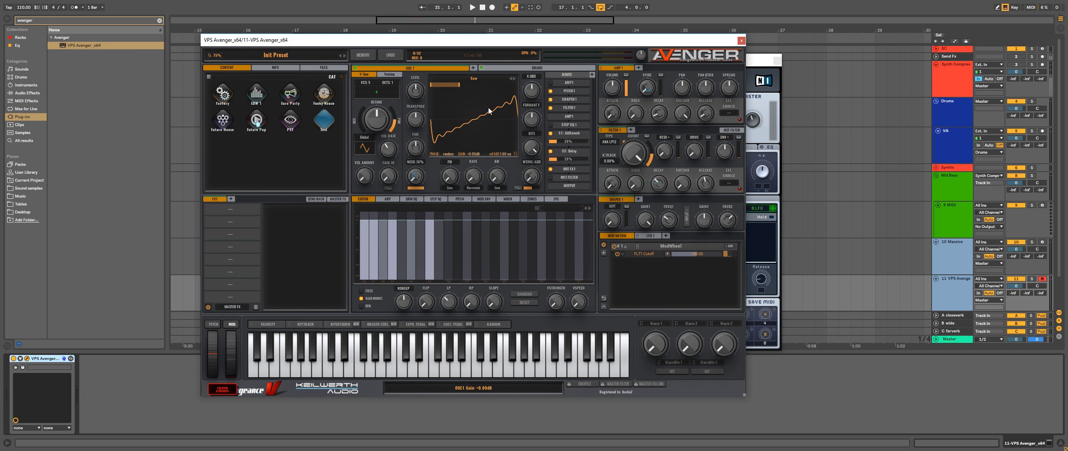
{"action": "left_click_drag", "start_coordinate": [447, 302], "coordinate": [462, 216]}
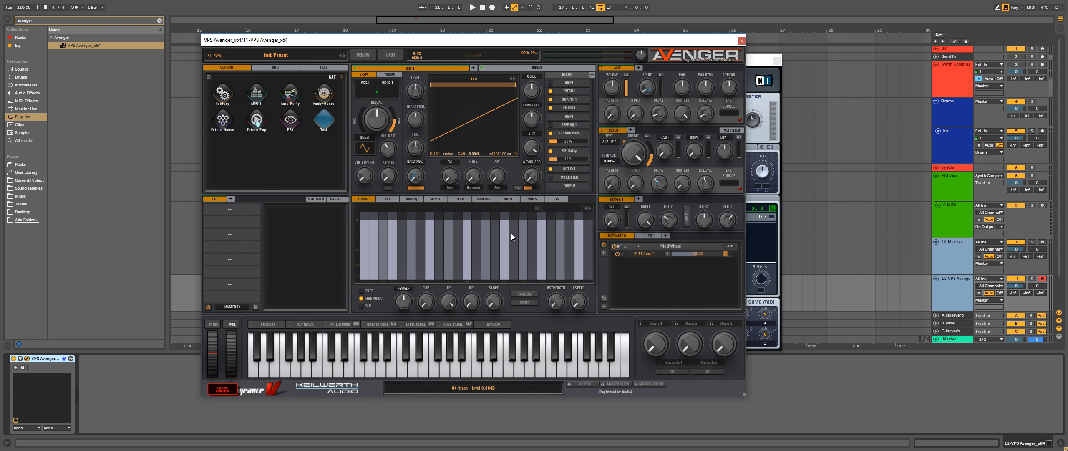
Lower several individual harmonics and the base octave of oscillator 1 in Avenger's harmonic editor.
{"action": "left_click_drag", "start_coordinate": [522, 232], "coordinate": [523, 249]}
{"action": "left_click", "coordinate": [447, 258]}
{"action": "left_click_drag", "start_coordinate": [420, 247], "coordinate": [419, 262]}
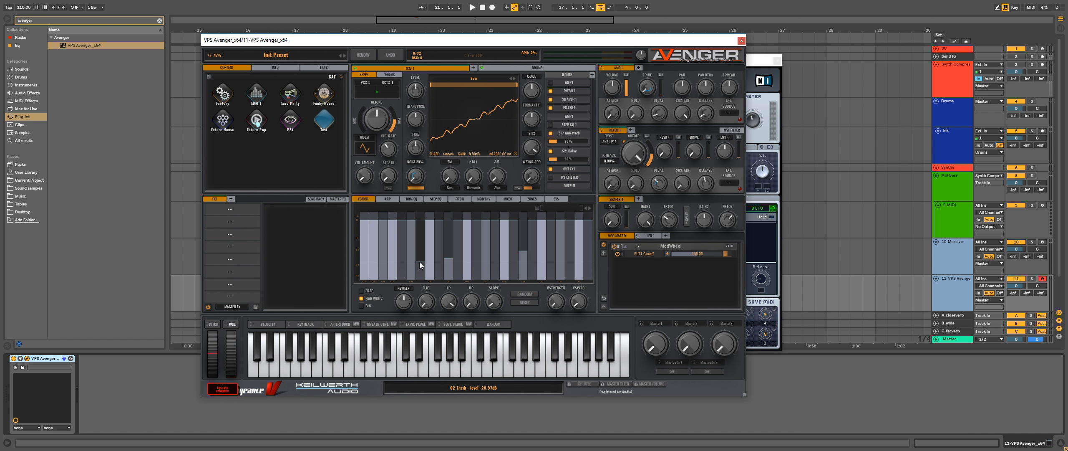
{"action": "left_click", "coordinate": [504, 268]}
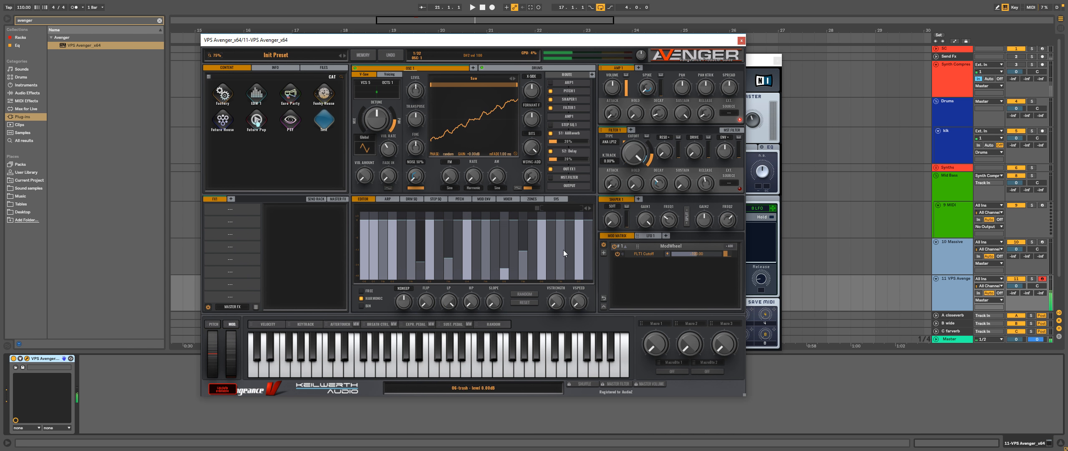
{"action": "left_click_drag", "start_coordinate": [563, 249], "coordinate": [562, 258]}
{"action": "left_click", "coordinate": [564, 260]}
{"action": "left_click", "coordinate": [475, 244]}
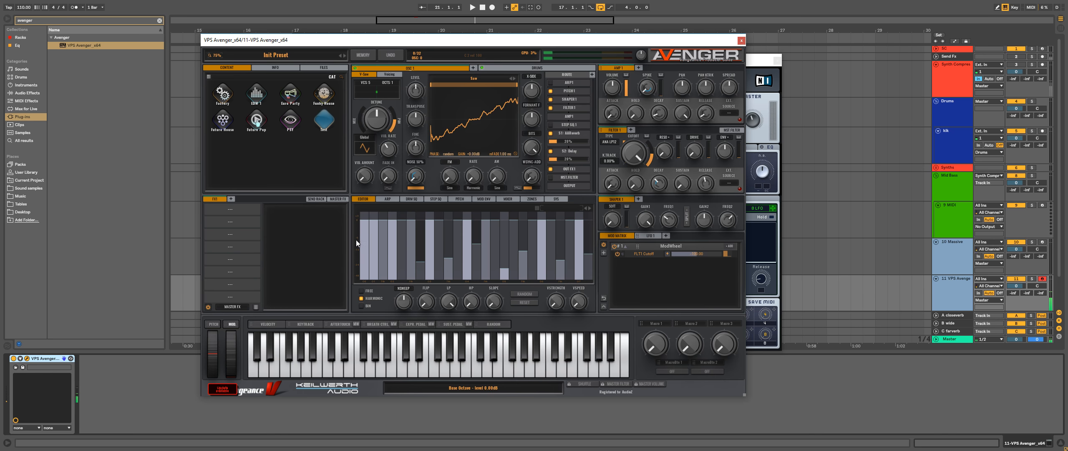
{"action": "left_click", "coordinate": [363, 255]}
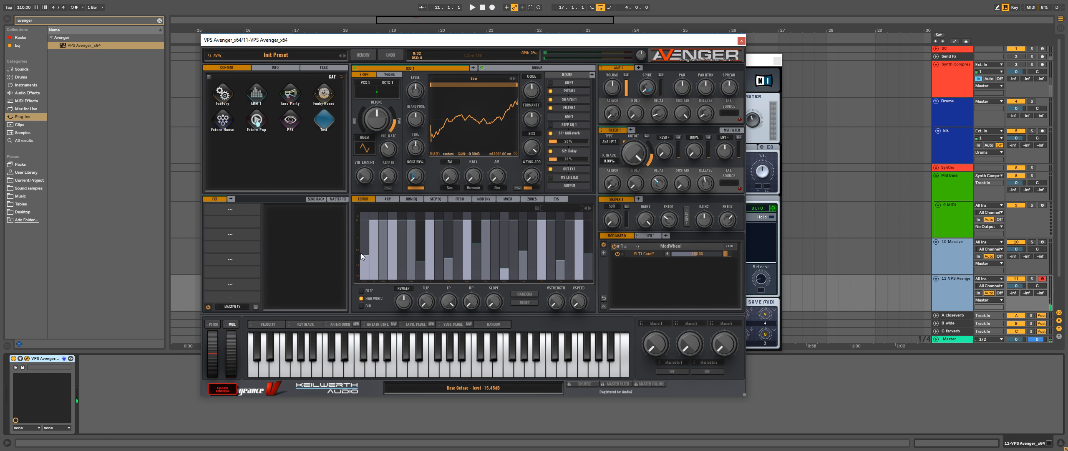
Delete VPS Avenger from its track and arm the Massive track for playing.
{"action": "left_click", "coordinate": [32, 359]}
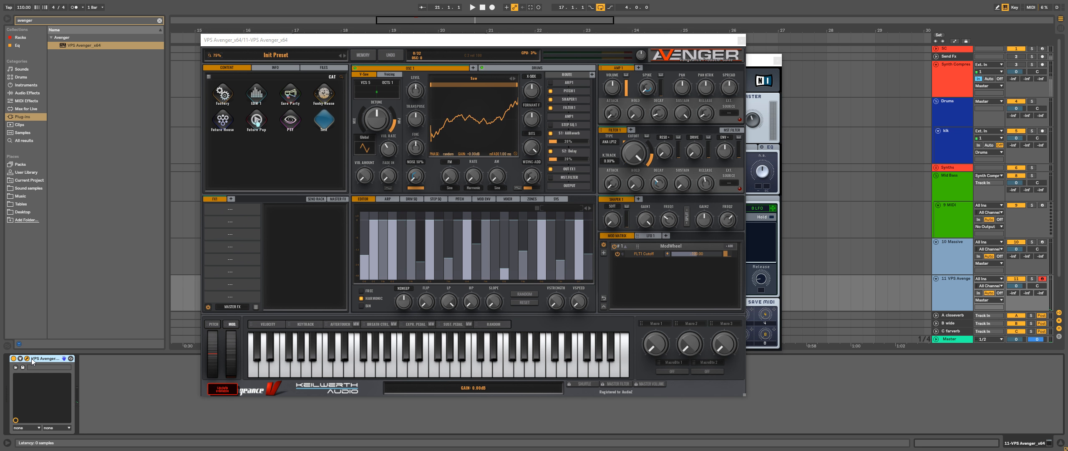
{"action": "key", "text": "Delete"}
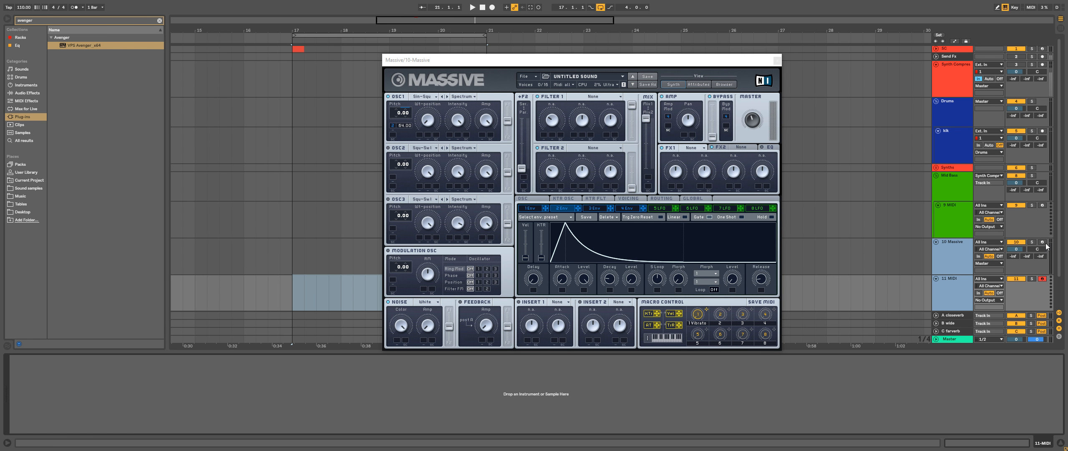
{"action": "left_click", "coordinate": [1044, 242]}
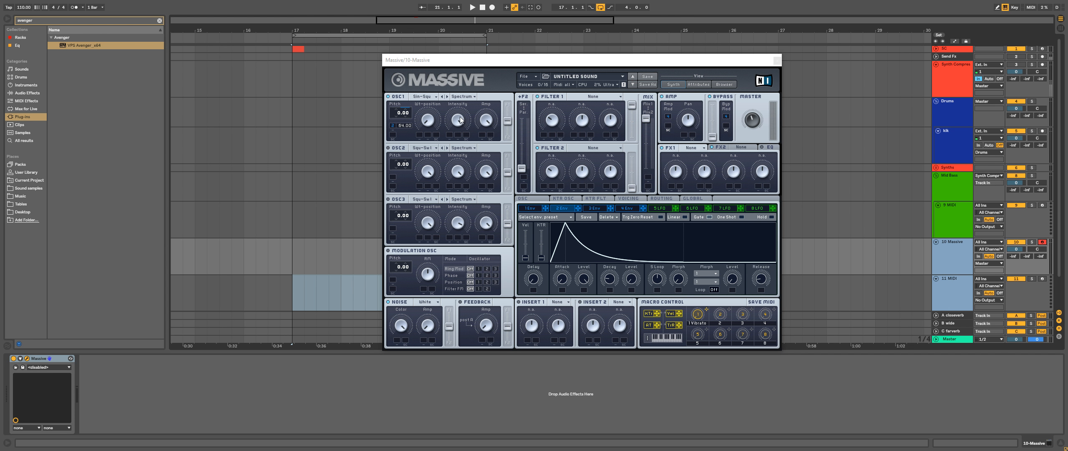
Enable oscillator 2 in Massive, modulate its pitch with envelope 2, and set its wavetable to Melofant.
{"action": "left_click", "coordinate": [393, 149]}
{"action": "left_click", "coordinate": [428, 150]}
{"action": "left_click", "coordinate": [413, 177]}
{"action": "left_click", "coordinate": [391, 176]}
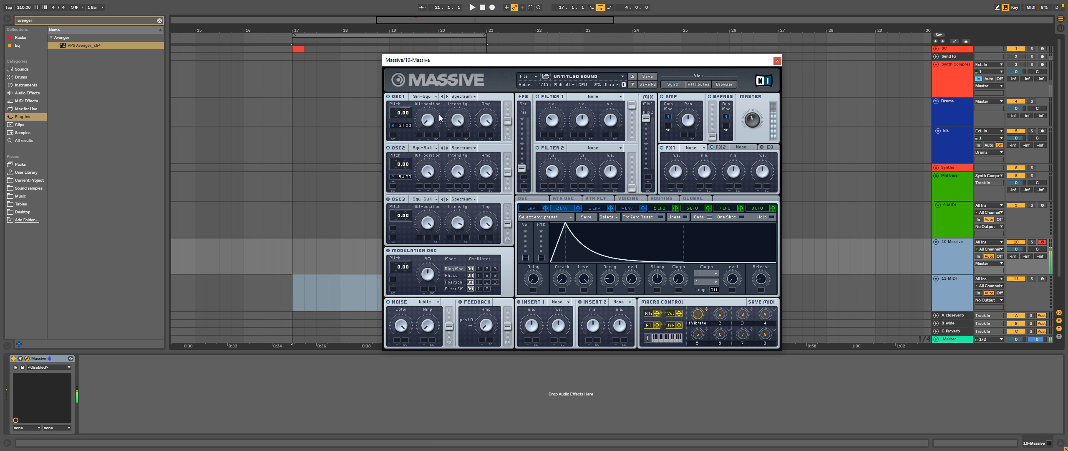
{"action": "left_click", "coordinate": [432, 150]}
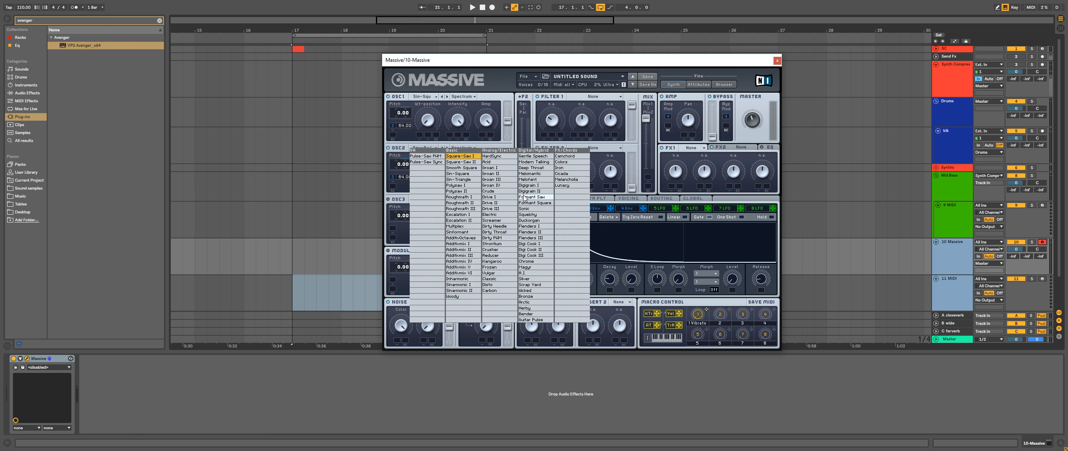
{"action": "left_click", "coordinate": [528, 180]}
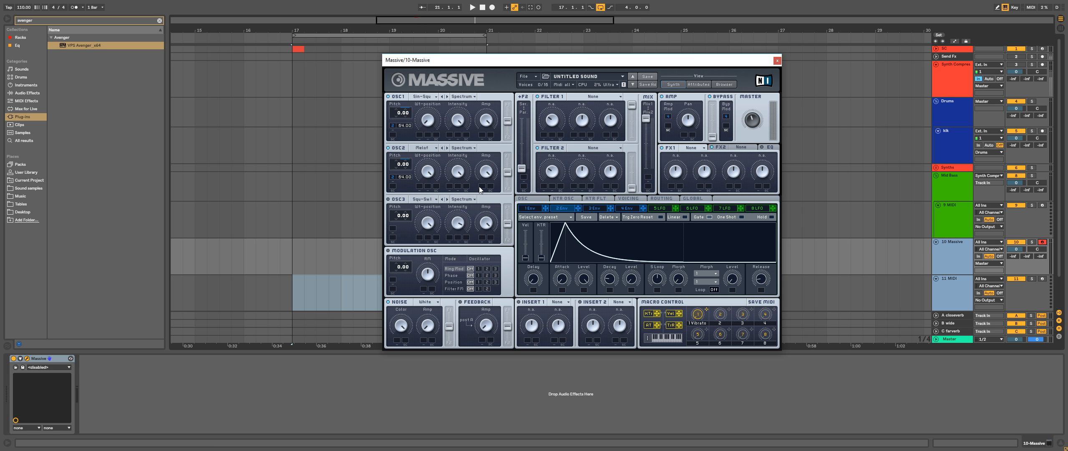
Adjust oscillator 2's pitch modulation amount, wavetable position and intensity while playing test notes.
{"action": "mouse_move", "coordinate": [463, 193]}
{"action": "left_mouse_down"}
{"action": "mouse_move", "coordinate": [466, 209]}
{"action": "mouse_move", "coordinate": [466, 192]}
{"action": "left_mouse_up"}
{"action": "double_click", "coordinate": [393, 176]}
{"action": "key", "text": "z"}
{"action": "left_click_drag", "start_coordinate": [429, 170], "coordinate": [427, 188]}
{"action": "key", "text": "z"}
{"action": "key", "text": "a"}
{"action": "left_click_drag", "start_coordinate": [464, 174], "coordinate": [469, 169]}
Set filter 1 to Scream, modulate its cutoff with envelope 1, and lower that envelope's decay level to minimum.
{"action": "left_click", "coordinate": [598, 98]}
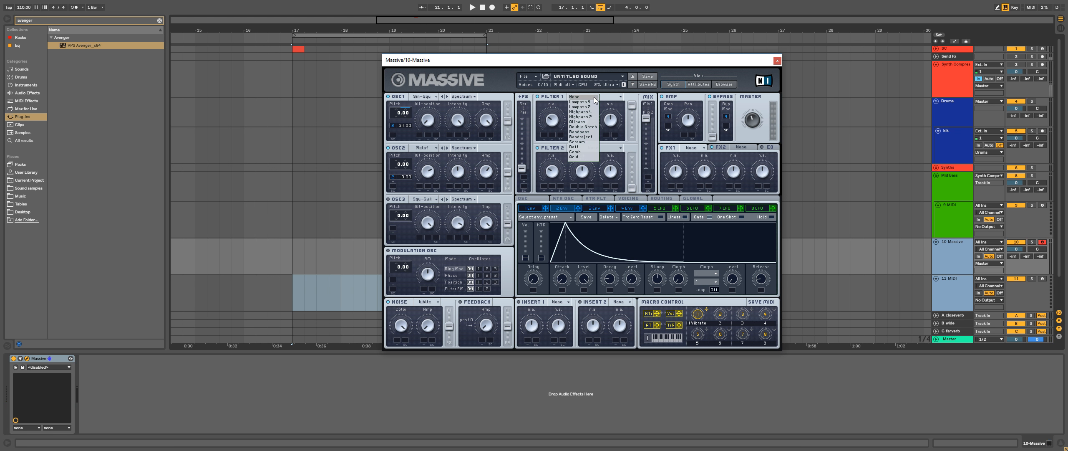
{"action": "left_click", "coordinate": [583, 143]}
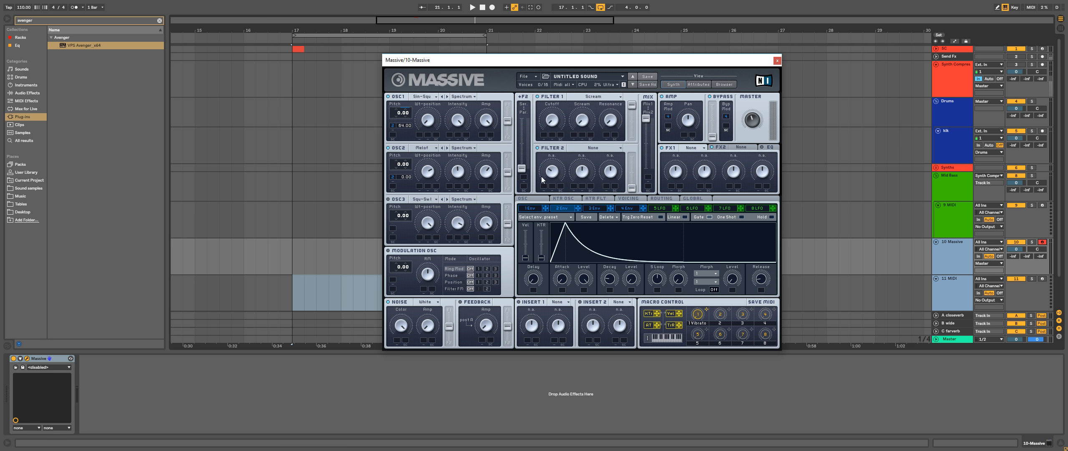
{"action": "left_click", "coordinate": [594, 210]}
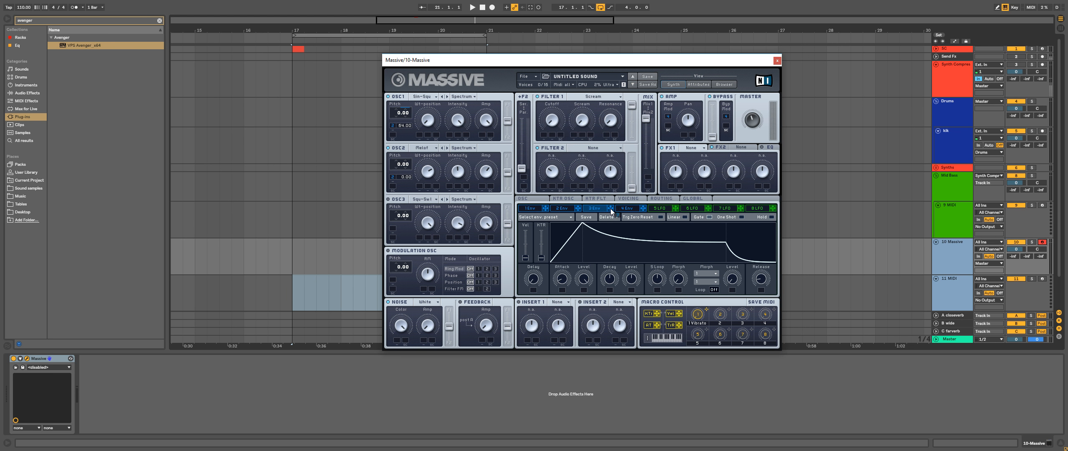
{"action": "left_click_drag", "start_coordinate": [610, 209], "coordinate": [560, 135]}
{"action": "left_click_drag", "start_coordinate": [560, 134], "coordinate": [560, 135]}
{"action": "left_click_drag", "start_coordinate": [546, 209], "coordinate": [558, 53]}
{"action": "left_click", "coordinate": [524, 209]}
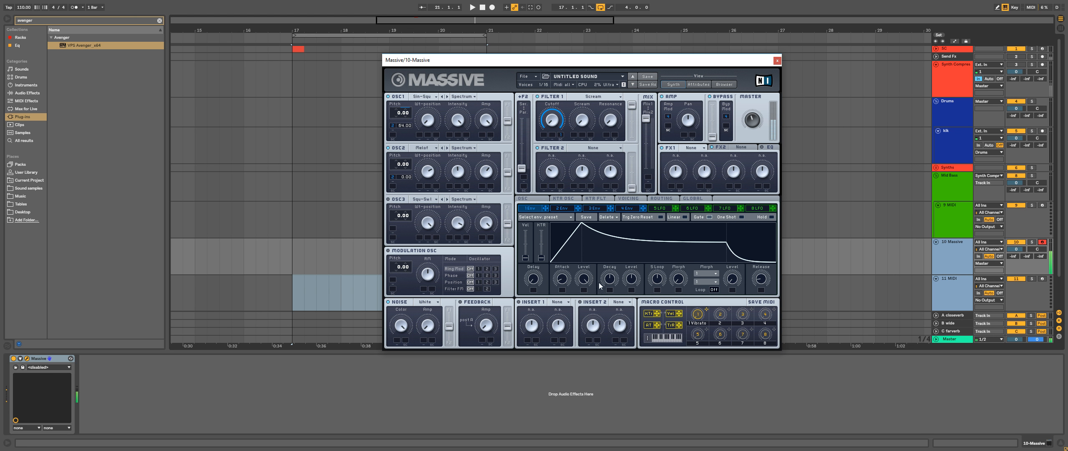
{"action": "left_click_drag", "start_coordinate": [632, 279], "coordinate": [630, 338]}
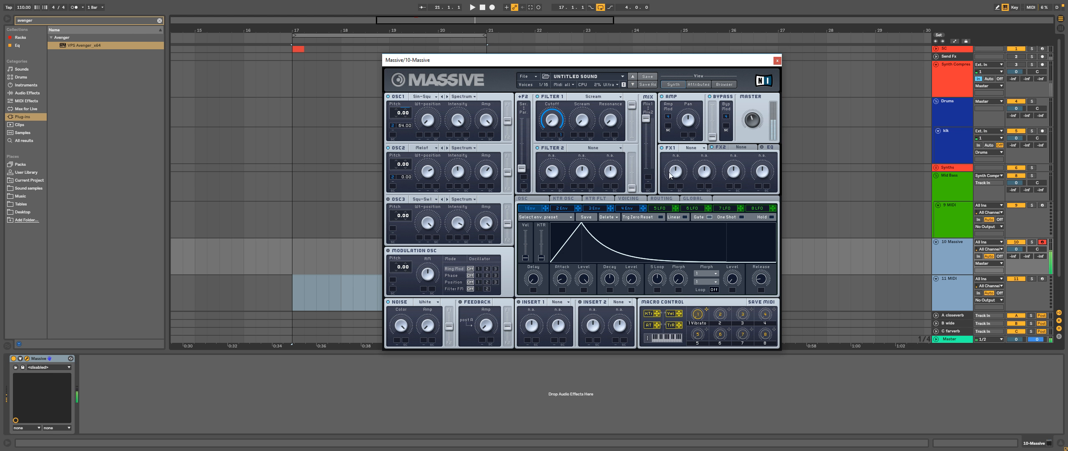
Raise the high shelf of the master EQ.
{"action": "left_click", "coordinate": [772, 148]}
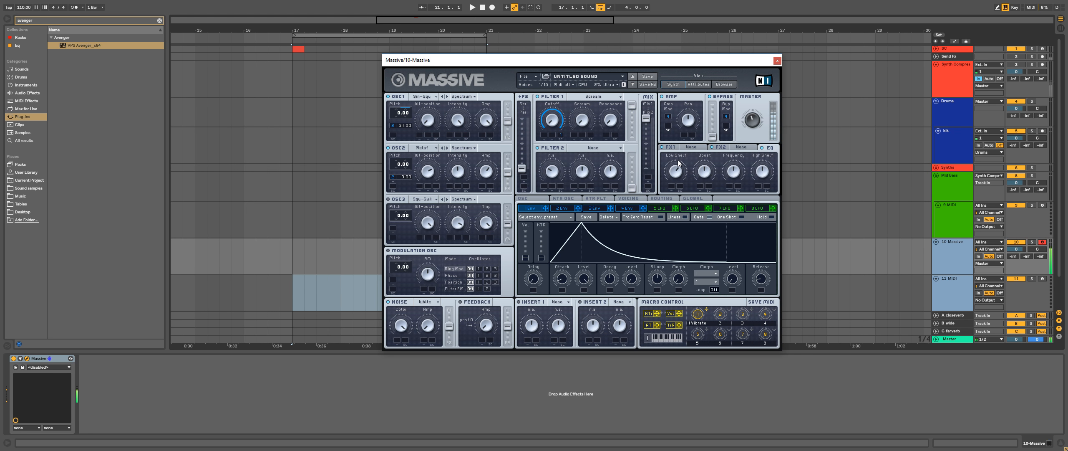
{"action": "left_click_drag", "start_coordinate": [759, 172], "coordinate": [758, 156]}
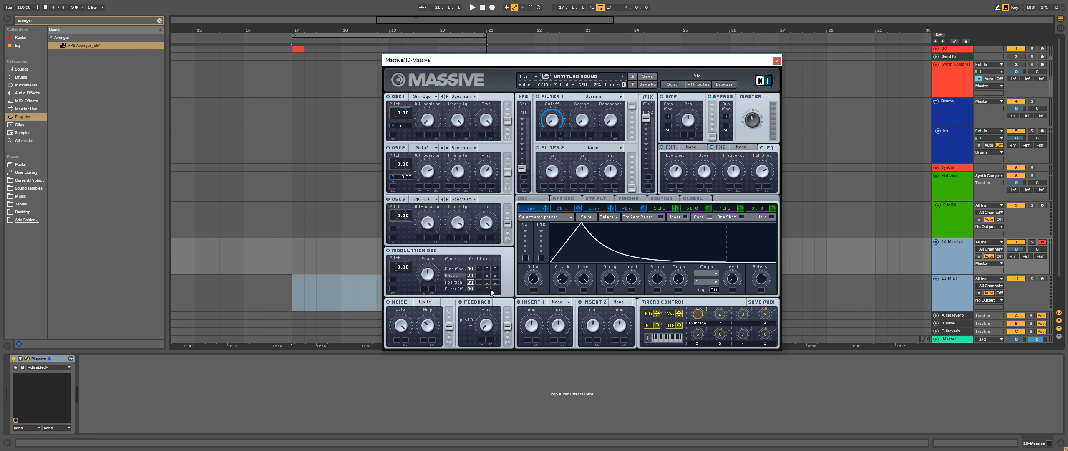
Ring-modulate oscillator 2 with the modulation oscillator at pitch 36.00, and assign macro control 2 to the ring modulation amount.
{"action": "left_click", "coordinate": [470, 276]}
{"action": "left_click", "coordinate": [487, 268]}
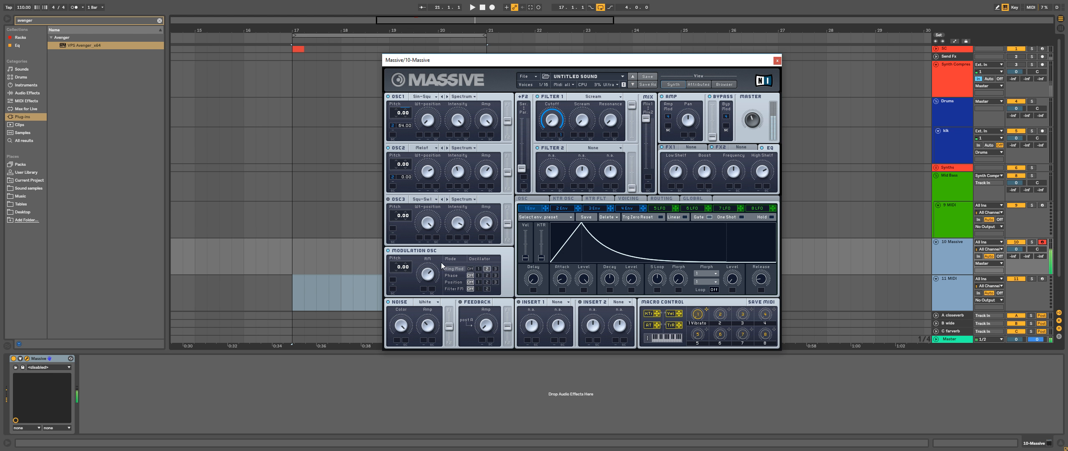
{"action": "left_click", "coordinate": [478, 269]}
{"action": "left_click_drag", "start_coordinate": [400, 262], "coordinate": [400, 256]}
{"action": "left_click", "coordinate": [487, 268]}
{"action": "left_click_drag", "start_coordinate": [403, 269], "coordinate": [403, 248]}
{"action": "left_click_drag", "start_coordinate": [730, 310], "coordinate": [432, 289]}
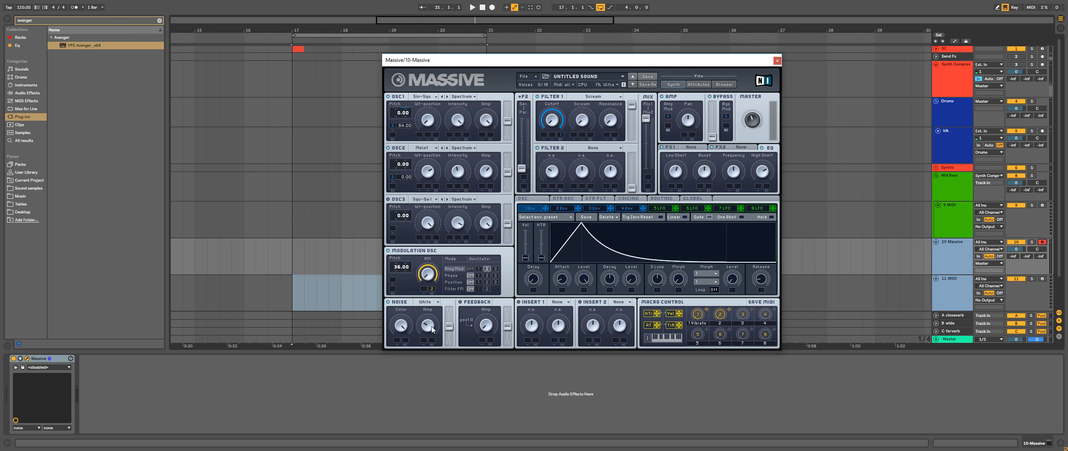
Set the noise oscillator's type to Hi-Metallic.
{"action": "left_click", "coordinate": [425, 303]}
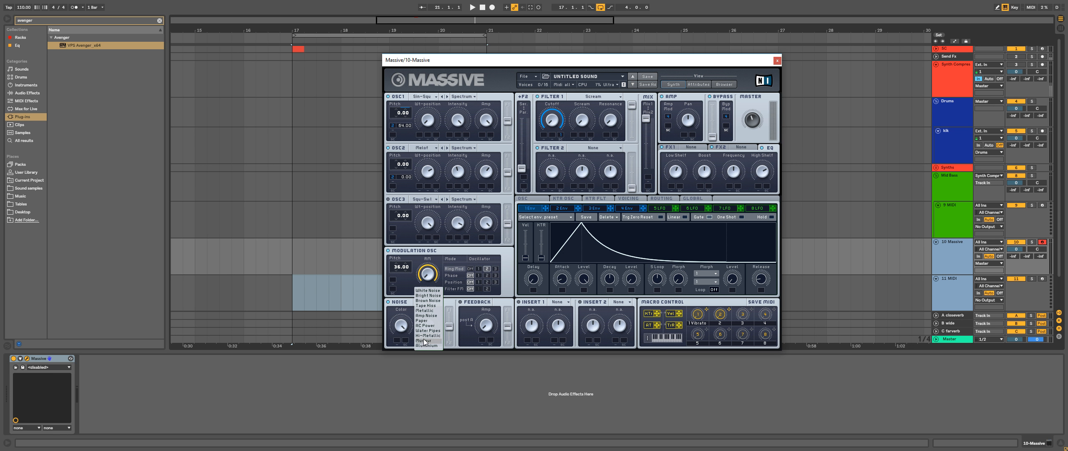
{"action": "left_click", "coordinate": [426, 330]}
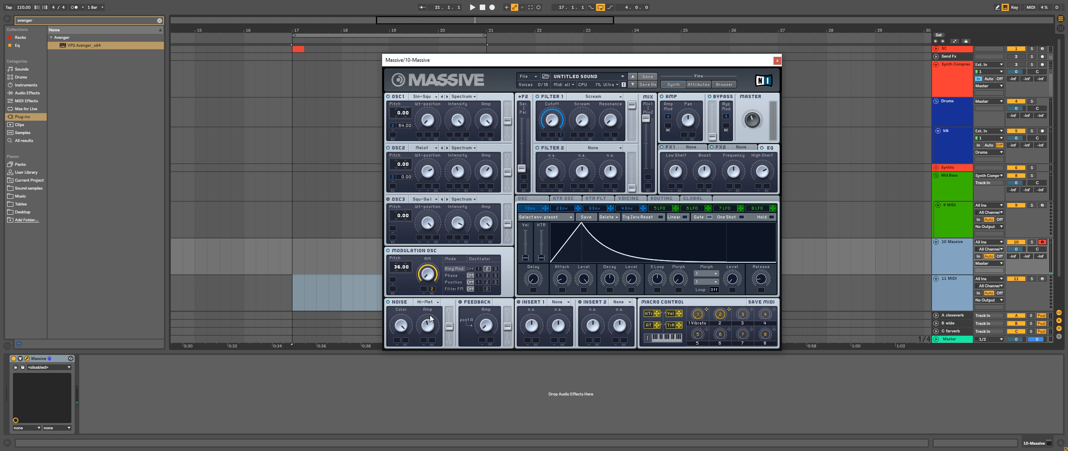
{"action": "left_click", "coordinate": [425, 301]}
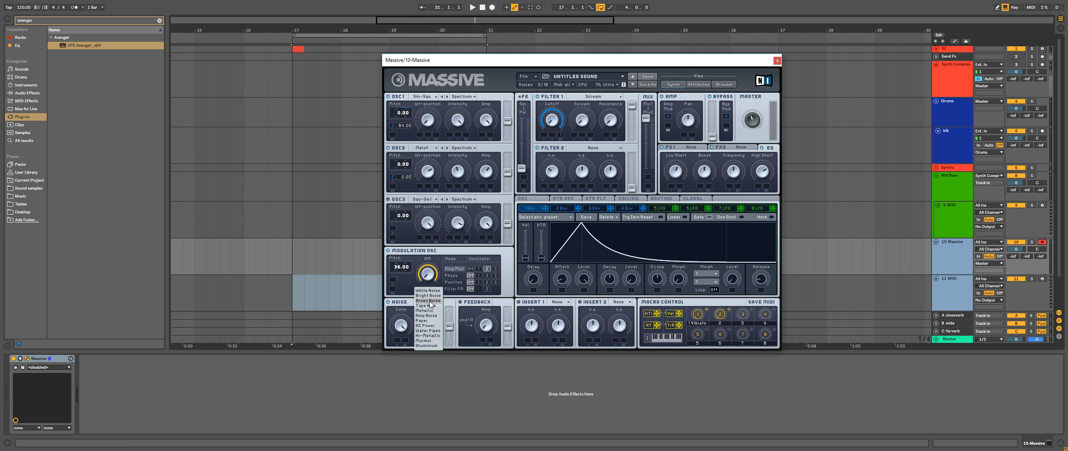
{"action": "left_click", "coordinate": [426, 337]}
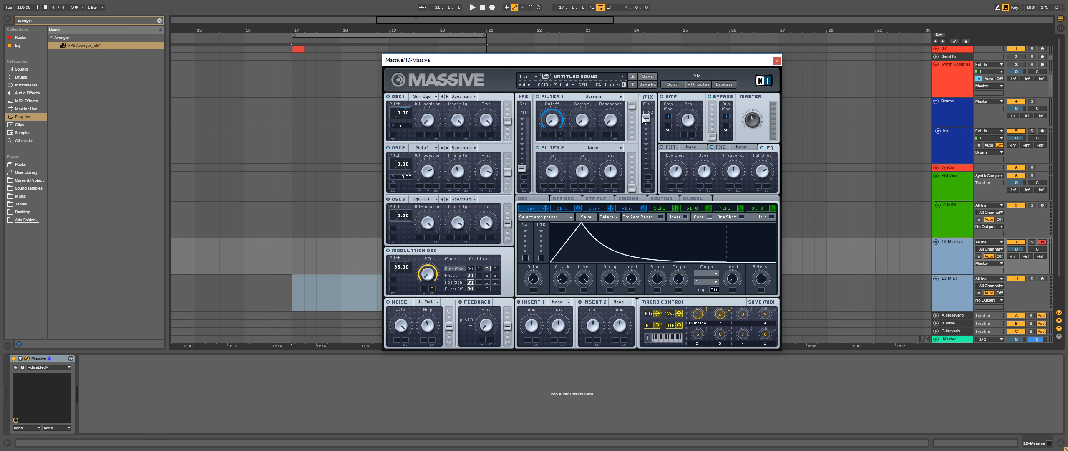
Shift the filter mix to Mix 2 and set the filters to run in series.
{"action": "left_click_drag", "start_coordinate": [645, 118], "coordinate": [647, 168]}
{"action": "left_click_drag", "start_coordinate": [522, 169], "coordinate": [524, 104]}
Place insert 2 after the filter mix in the signal routing and raise filter 2's output level.
{"action": "left_click", "coordinate": [664, 199]}
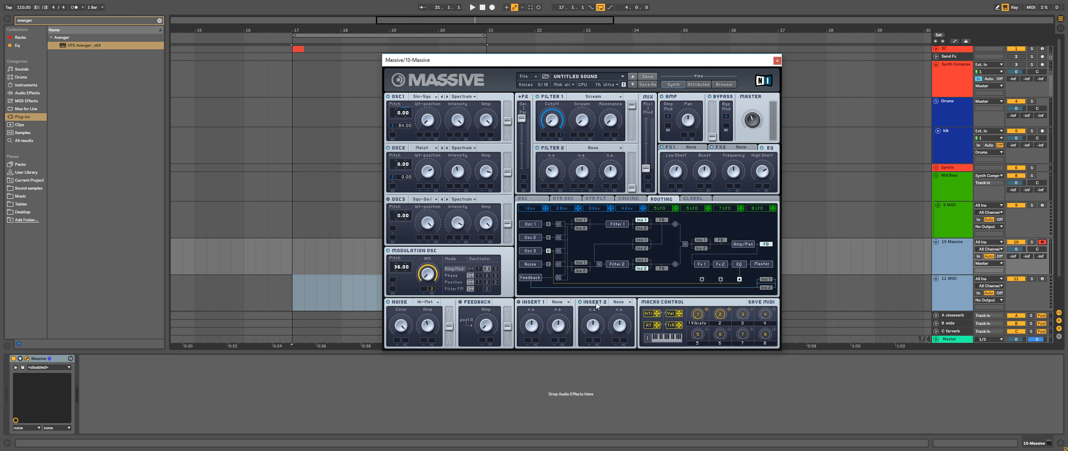
{"action": "left_click", "coordinate": [566, 301]}
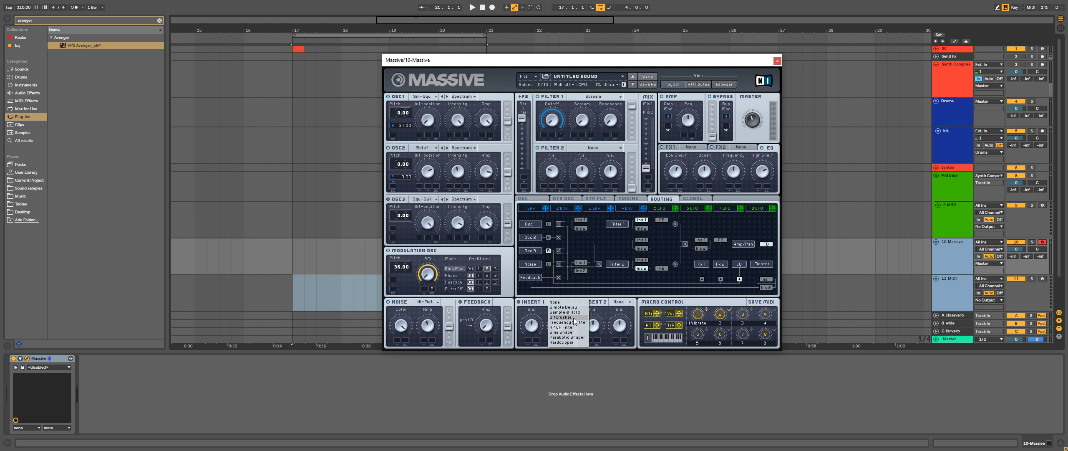
{"action": "left_click", "coordinate": [675, 302]}
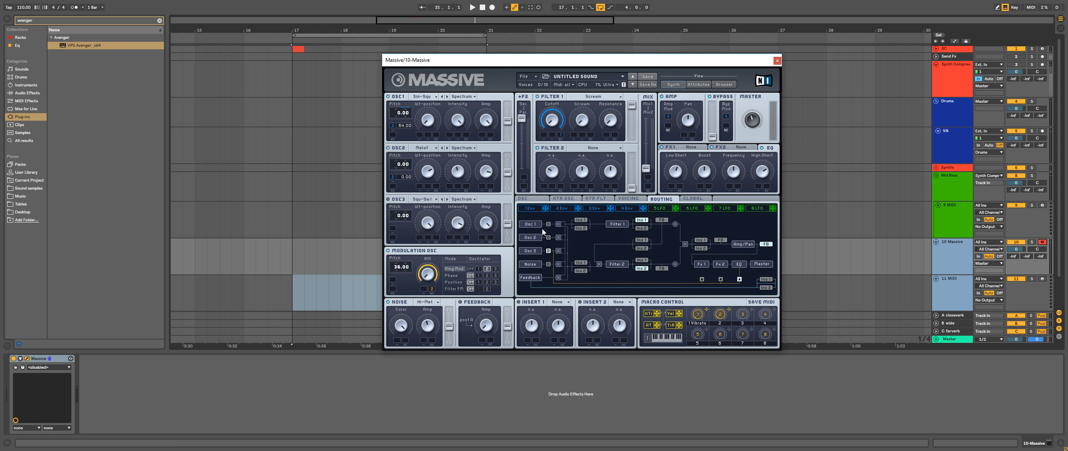
{"action": "left_click", "coordinate": [578, 221]}
{"action": "left_click", "coordinate": [578, 229]}
{"action": "left_click", "coordinate": [578, 220]}
{"action": "left_click", "coordinate": [579, 220]}
{"action": "left_click_drag", "start_coordinate": [632, 187], "coordinate": [638, 137]}
Set filter 1 to Double Notch and insert 1 to Sine Shaper.
{"action": "left_click", "coordinate": [581, 97]}
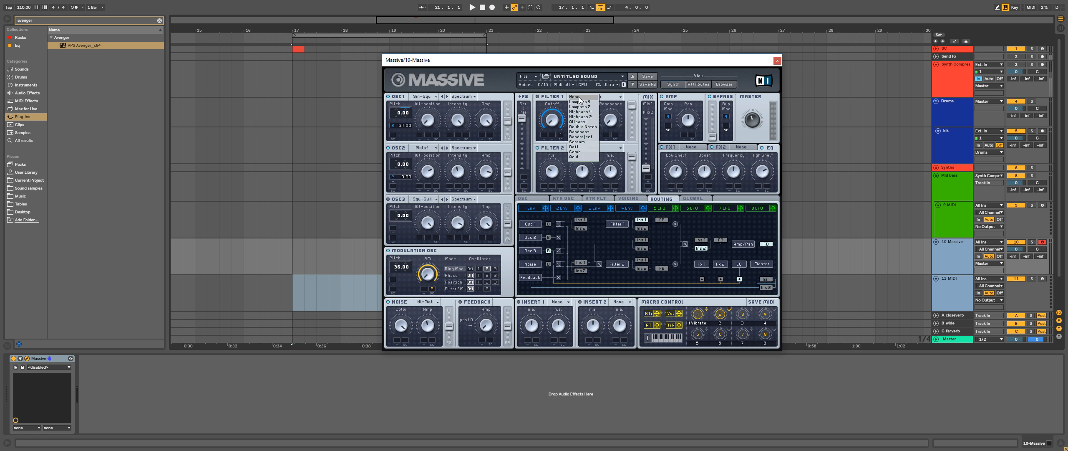
{"action": "left_click", "coordinate": [585, 126]}
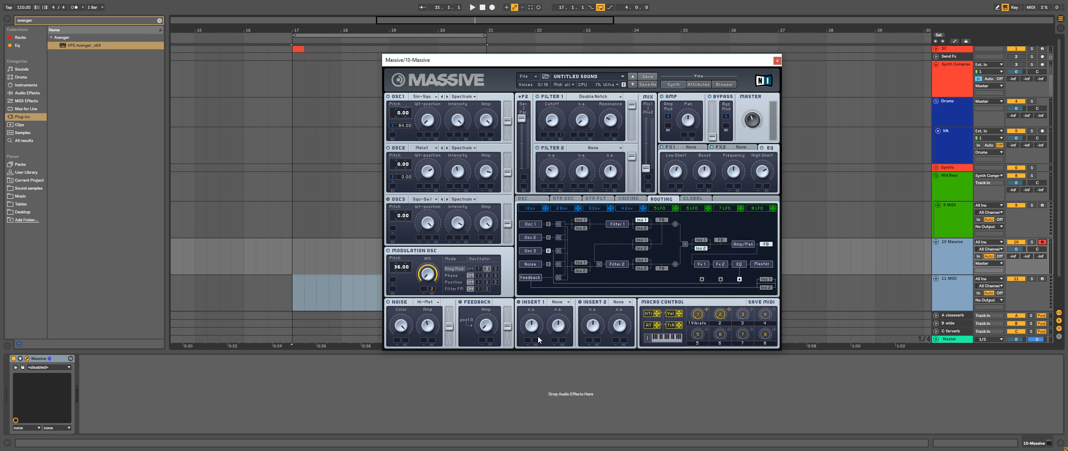
{"action": "left_click", "coordinate": [558, 301]}
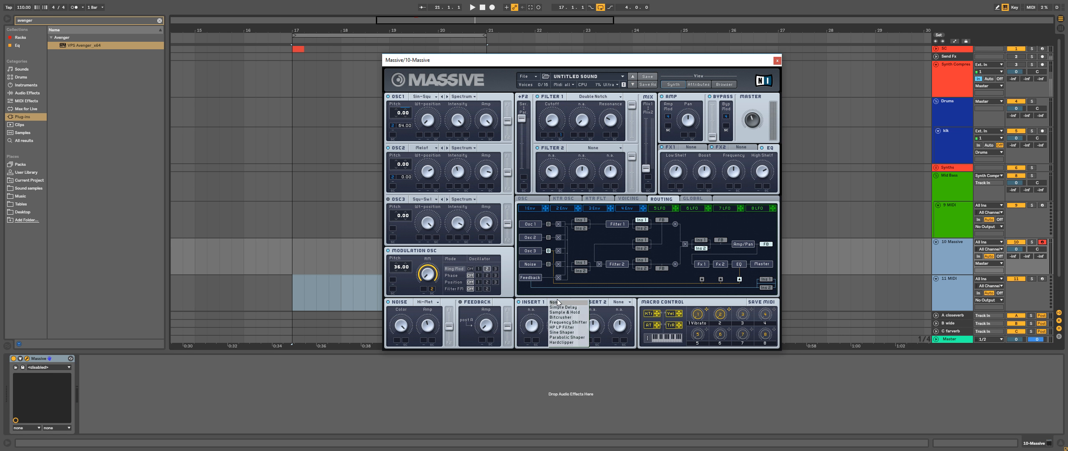
{"action": "left_click", "coordinate": [560, 331]}
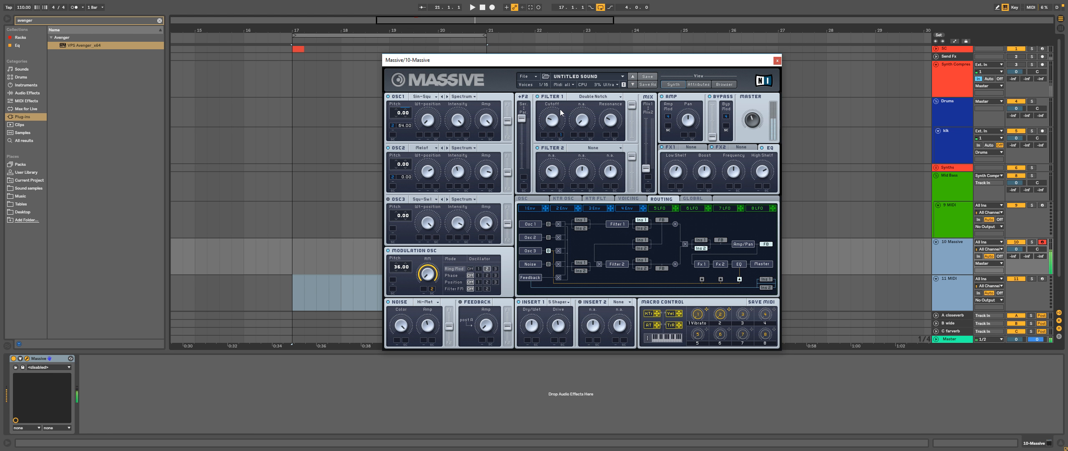
Set filter 2 to Scream and modulate its cutoff with envelope 1.
{"action": "left_click", "coordinate": [588, 148]}
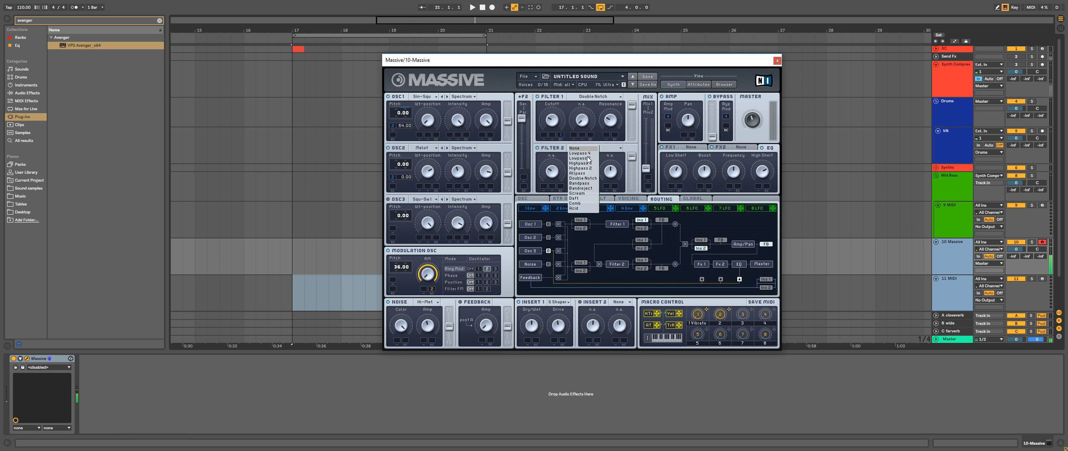
{"action": "left_click", "coordinate": [582, 194]}
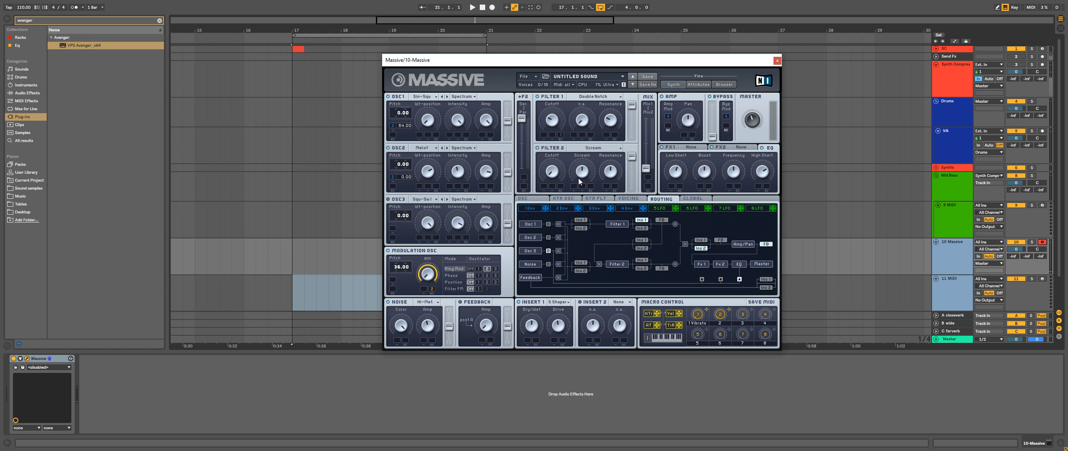
{"action": "left_click", "coordinate": [547, 208]}
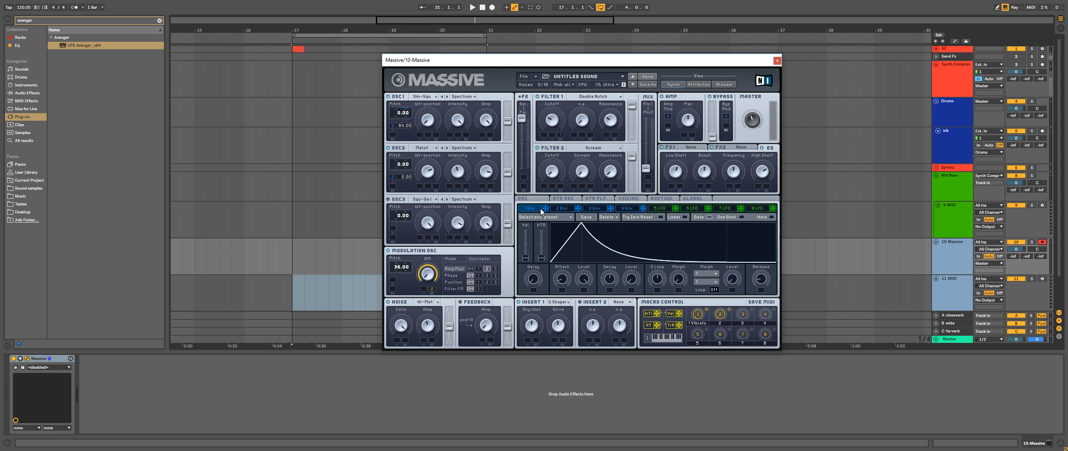
{"action": "left_click_drag", "start_coordinate": [560, 187], "coordinate": [567, 145]}
Set insert 1 to Parabolic Shaper and filter 1 to Bandreject.
{"action": "left_click", "coordinate": [560, 302]}
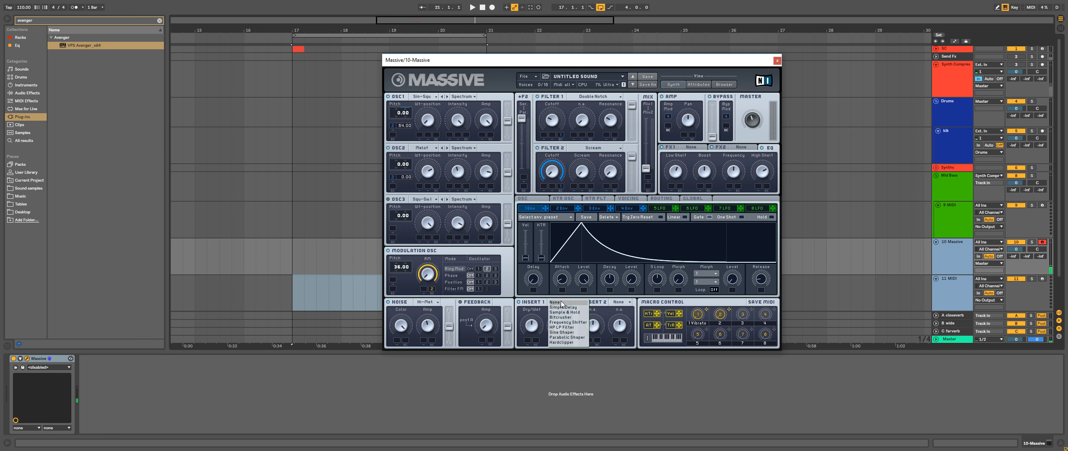
{"action": "left_click", "coordinate": [561, 338]}
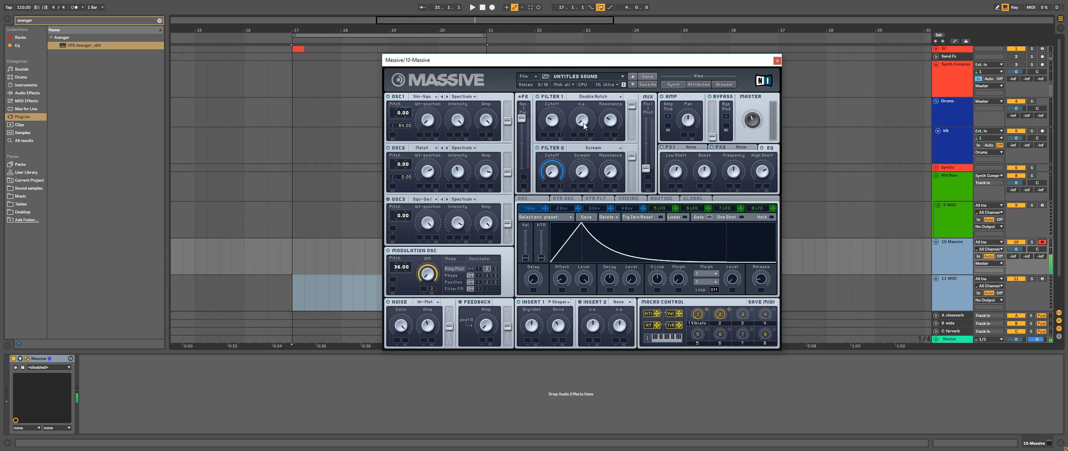
{"action": "left_click", "coordinate": [583, 96]}
{"action": "left_click", "coordinate": [579, 137]}
Set insert 2 to Hardclipper and raise its dry/wet amount.
{"action": "left_click", "coordinate": [618, 302]}
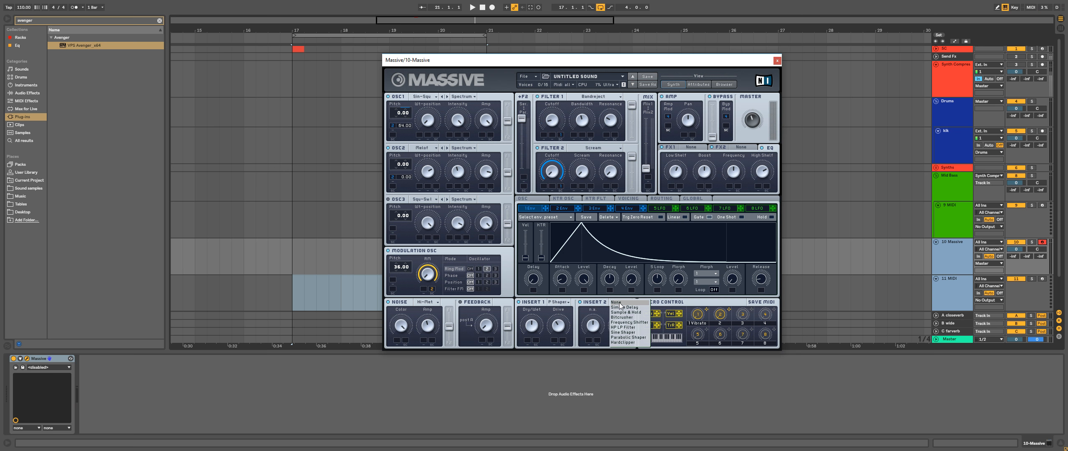
{"action": "left_click", "coordinate": [620, 347]}
{"action": "left_click_drag", "start_coordinate": [593, 328], "coordinate": [593, 249]}
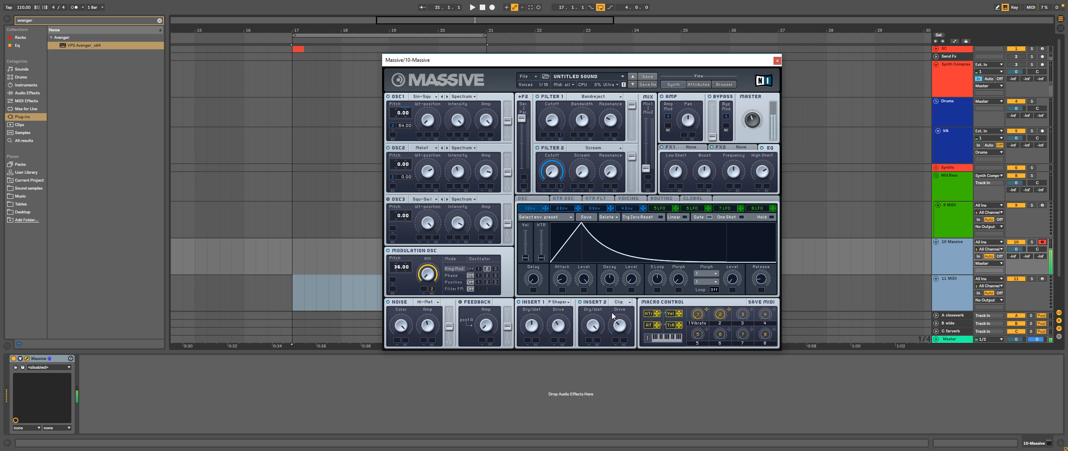
Play a series of test notes to audition the distorted bass patch.
{"action": "key", "text": "z"}
{"action": "key", "text": "z"}
{"action": "key", "text": "a"}
{"action": "key", "text": "a"}
{"action": "key", "text": "z"}
{"action": "key", "text": "a"}
{"action": "key", "text": "z"}
Try phase modulation on oscillator 2 with the Iron wavetable.
{"action": "left_click", "coordinate": [485, 276]}
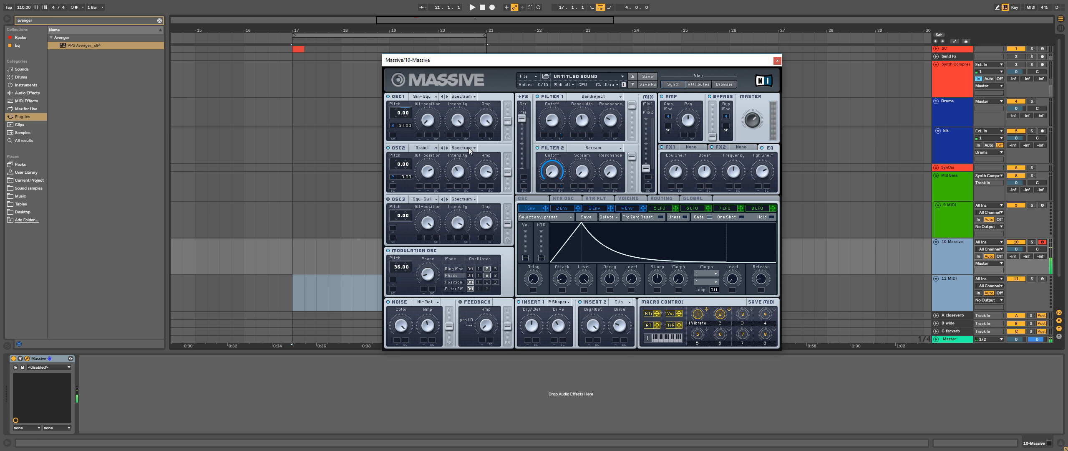
{"action": "left_click", "coordinate": [425, 148]}
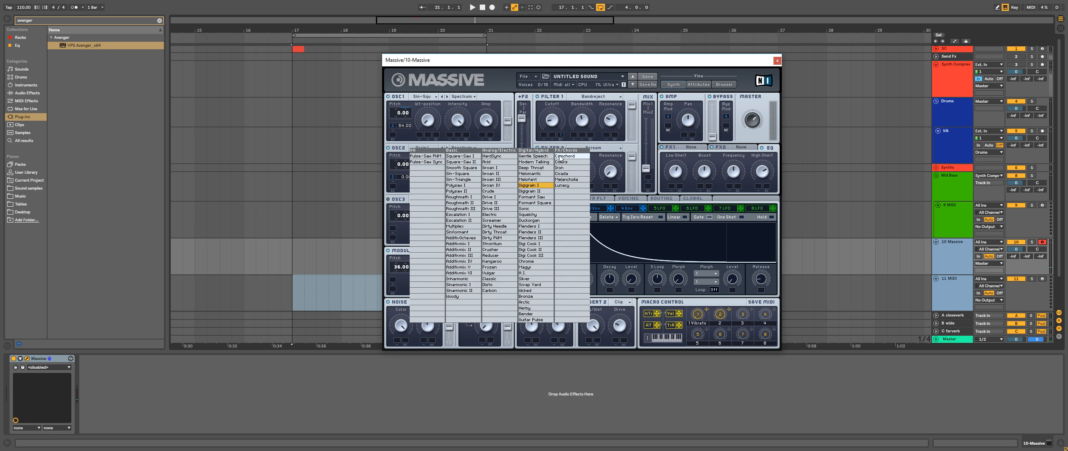
{"action": "left_click", "coordinate": [559, 168]}
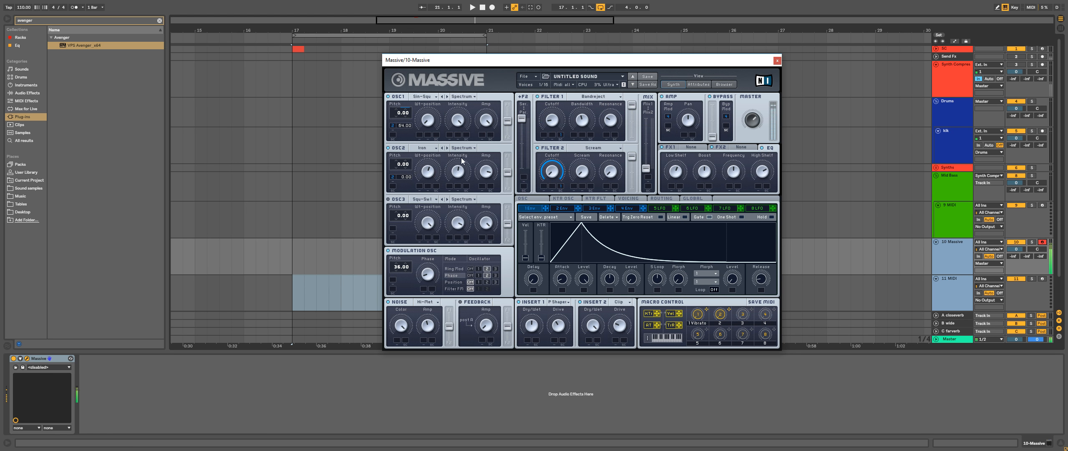
Turn off phase and ring modulation, and give oscillator 2 the Cicada wavetable at pitch 64.00 while testing its pitch modulation.
{"action": "left_click", "coordinate": [470, 275]}
{"action": "left_click", "coordinate": [471, 268]}
{"action": "left_click_drag", "start_coordinate": [407, 173], "coordinate": [401, 152]}
{"action": "left_click_drag", "start_coordinate": [483, 167], "coordinate": [484, 170]}
{"action": "key", "text": "z"}
{"action": "left_click_drag", "start_coordinate": [391, 165], "coordinate": [420, 108]}
{"action": "left_click_drag", "start_coordinate": [403, 177], "coordinate": [422, 114]}
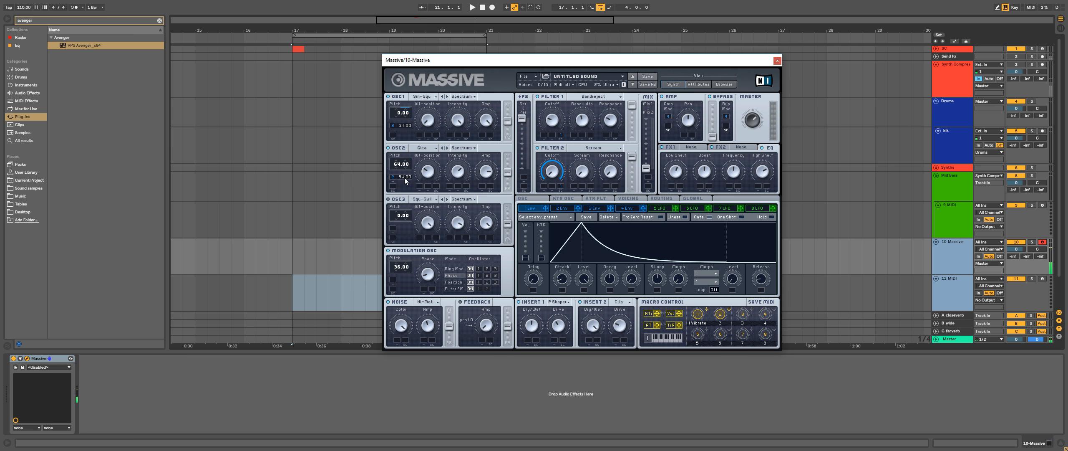
{"action": "left_click_drag", "start_coordinate": [402, 177], "coordinate": [375, 279]}
Set FX2 to Dimension Expander and lower its dry/wet amount.
{"action": "left_click", "coordinate": [736, 148]}
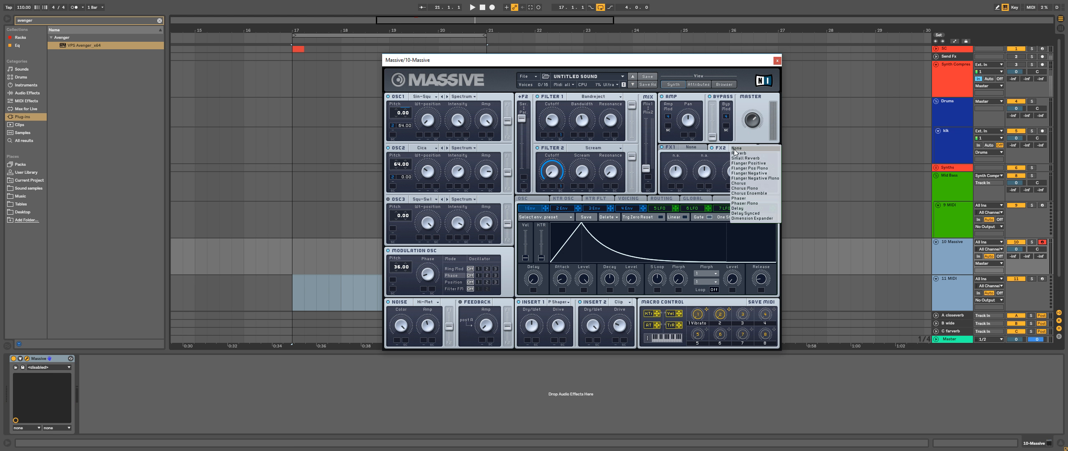
{"action": "left_click", "coordinate": [737, 218]}
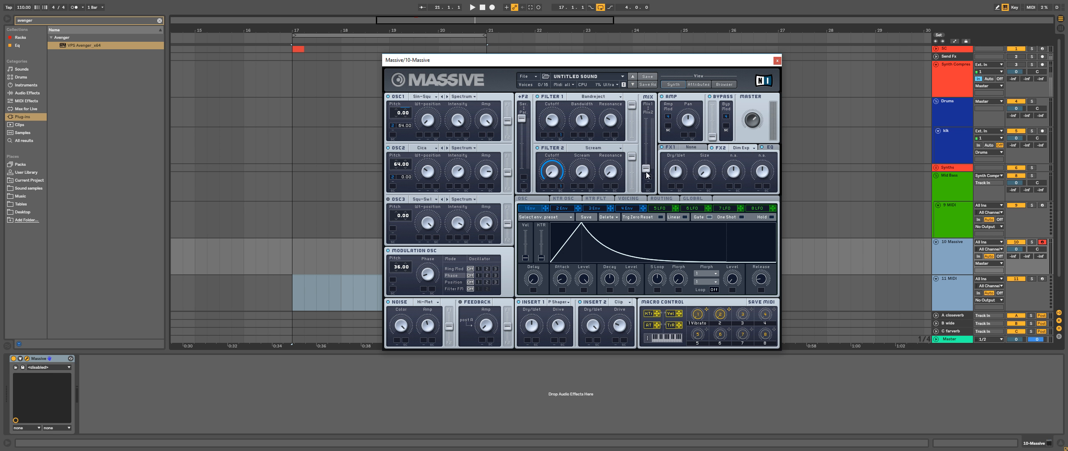
{"action": "left_click_drag", "start_coordinate": [678, 170], "coordinate": [678, 189]}
Set oscillator 2's wavetable to Melancholie and its pitch to 24.00.
{"action": "left_click", "coordinate": [562, 98]}
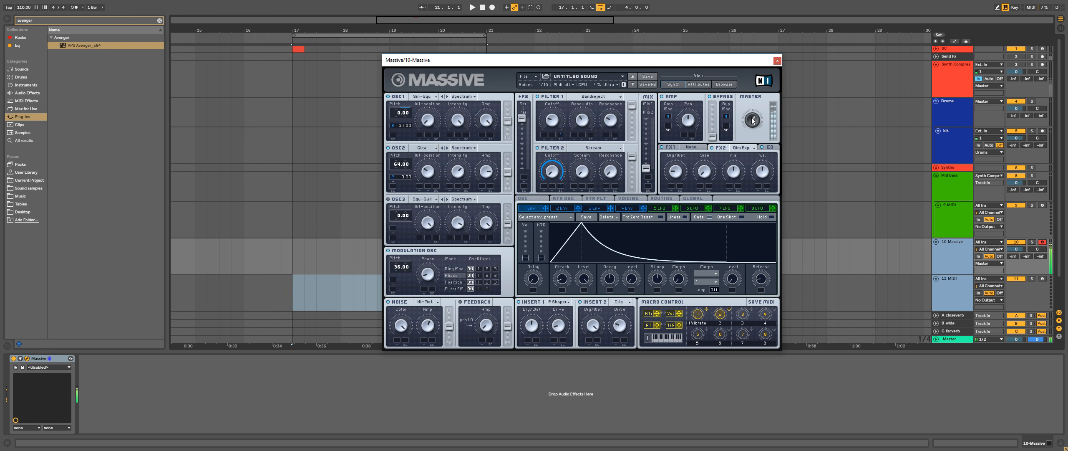
{"action": "key", "text": "z"}
{"action": "left_click", "coordinate": [443, 149]}
{"action": "mouse_move", "coordinate": [397, 166]}
{"action": "left_mouse_down"}
{"action": "mouse_move", "coordinate": [400, 155]}
{"action": "mouse_move", "coordinate": [395, 167]}
{"action": "left_mouse_up"}
{"action": "left_click_drag", "start_coordinate": [400, 164], "coordinate": [399, 158]}
Try ring modulation on oscillator 2, and replace it with phase modulation using a modulation oscillator pitch of 31.00.
{"action": "left_click", "coordinate": [487, 269]}
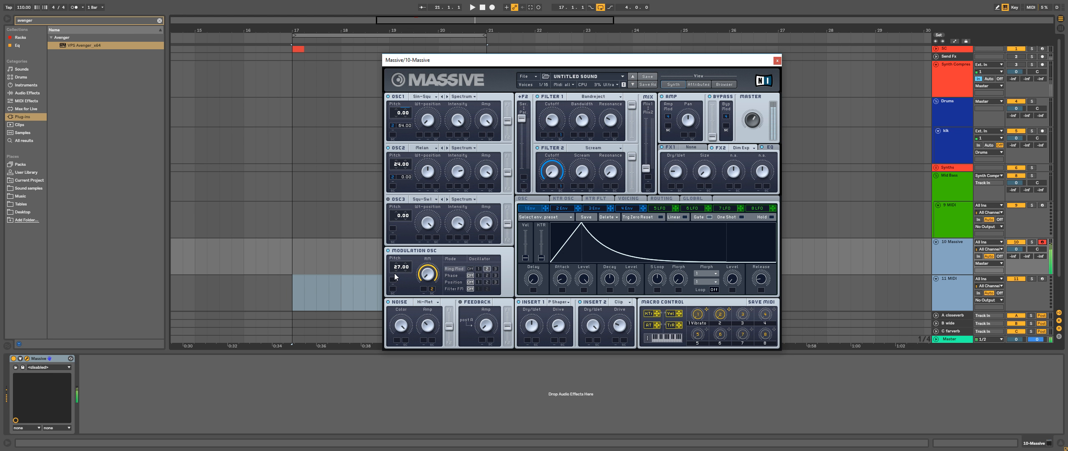
{"action": "left_click_drag", "start_coordinate": [394, 274], "coordinate": [395, 279]}
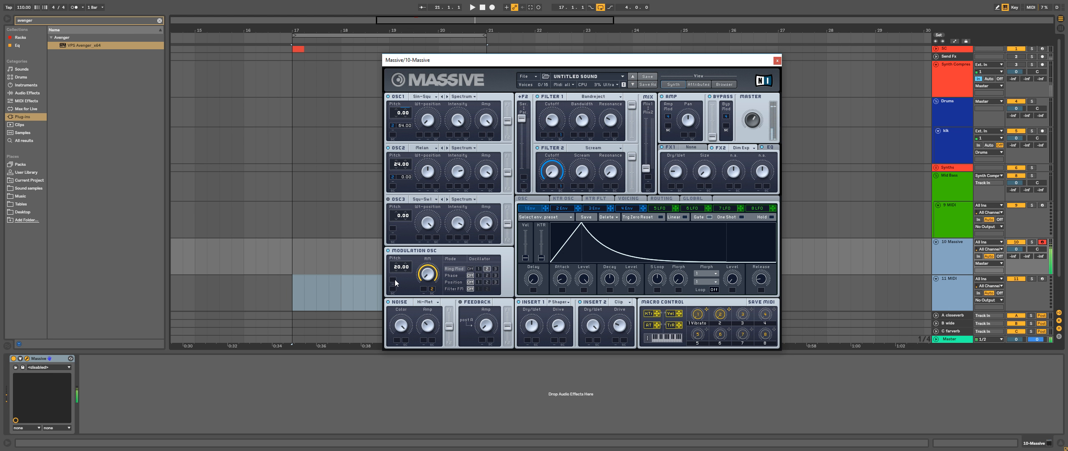
{"action": "left_click", "coordinate": [486, 275]}
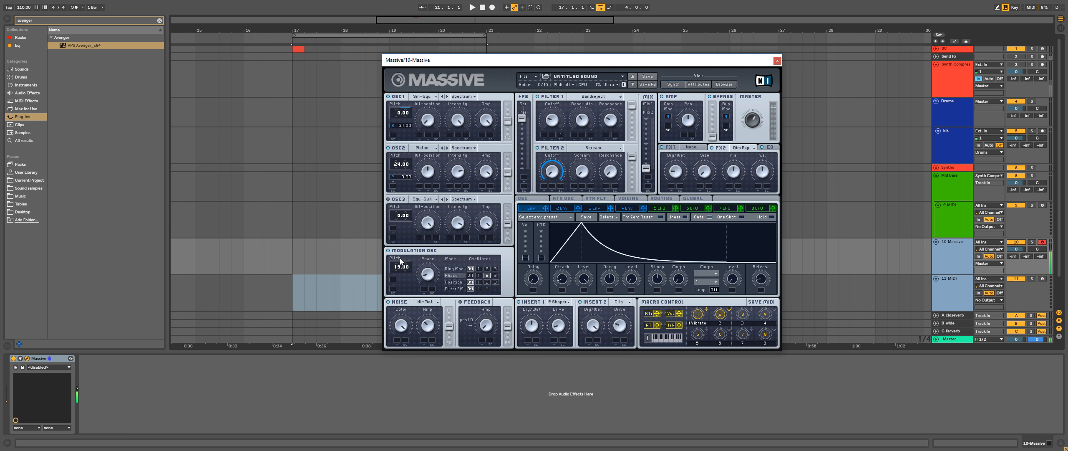
{"action": "left_click_drag", "start_coordinate": [397, 283], "coordinate": [403, 254]}
Modulate the modulation oscillator's pitch by -3.00 with envelope 3, giving that envelope a long attack and a decay down to zero level.
{"action": "left_click", "coordinate": [594, 208]}
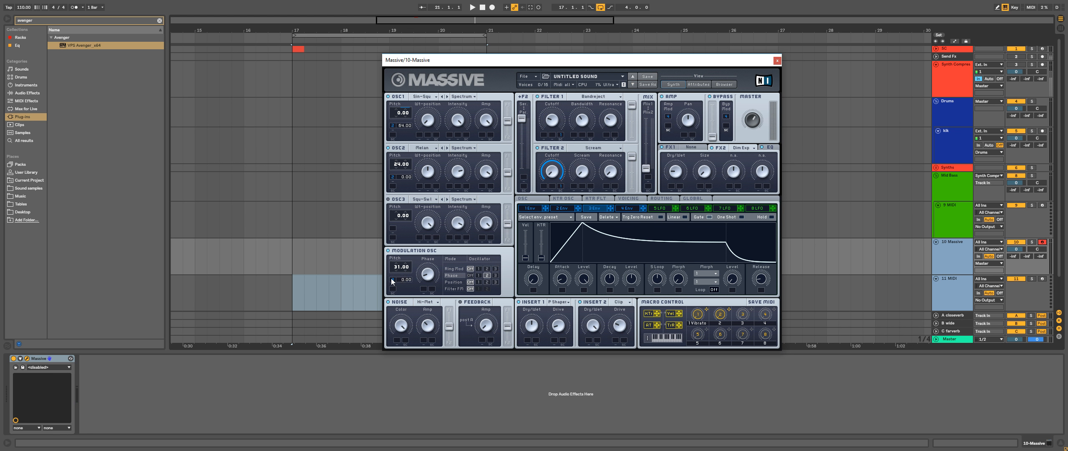
{"action": "left_click_drag", "start_coordinate": [406, 277], "coordinate": [402, 278]}
{"action": "left_click_drag", "start_coordinate": [632, 278], "coordinate": [631, 314]}
{"action": "left_click_drag", "start_coordinate": [559, 289], "coordinate": [559, 307]}
{"action": "left_click_drag", "start_coordinate": [610, 280], "coordinate": [574, 213]}
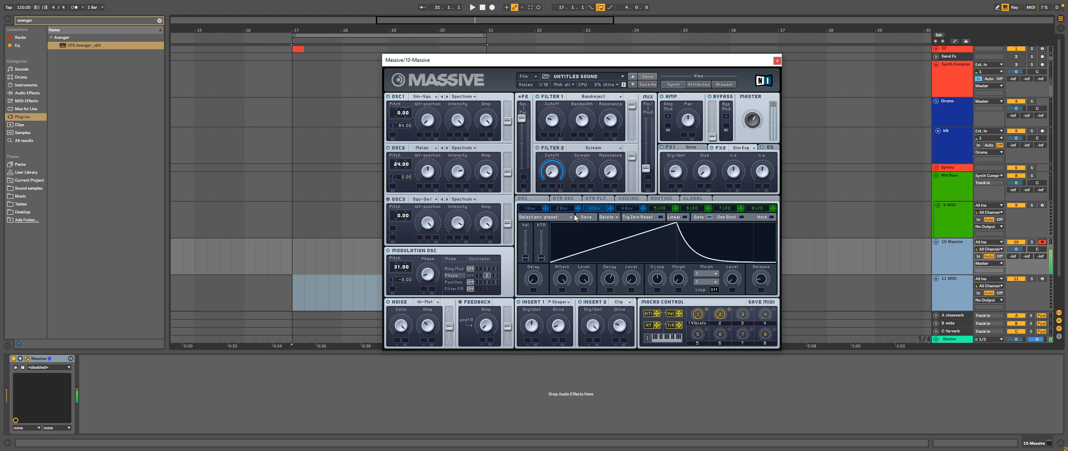
Audition the patch on the computer keyboard while shifting between its low octaves.
{"action": "key", "text": "z"}
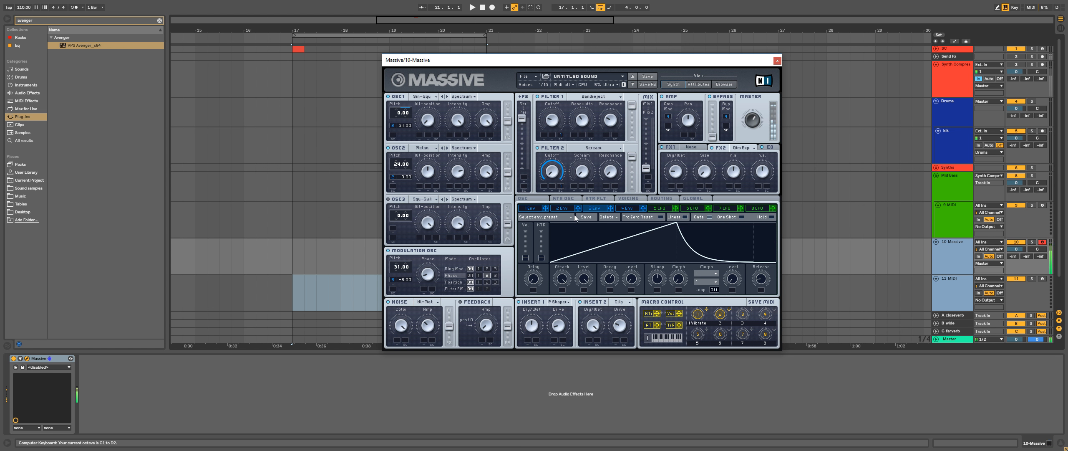
{"action": "key", "text": "z"}
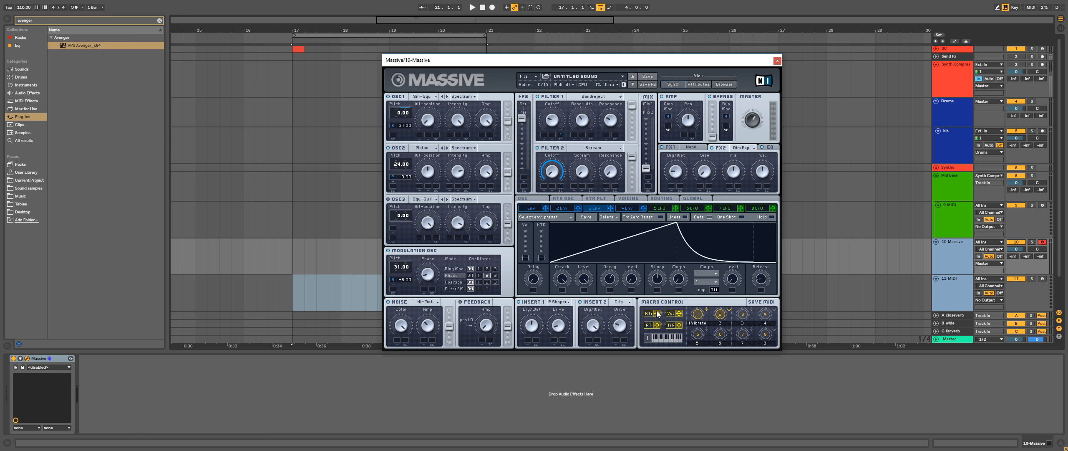
{"action": "key", "text": "a"}
{"action": "key", "text": "x"}
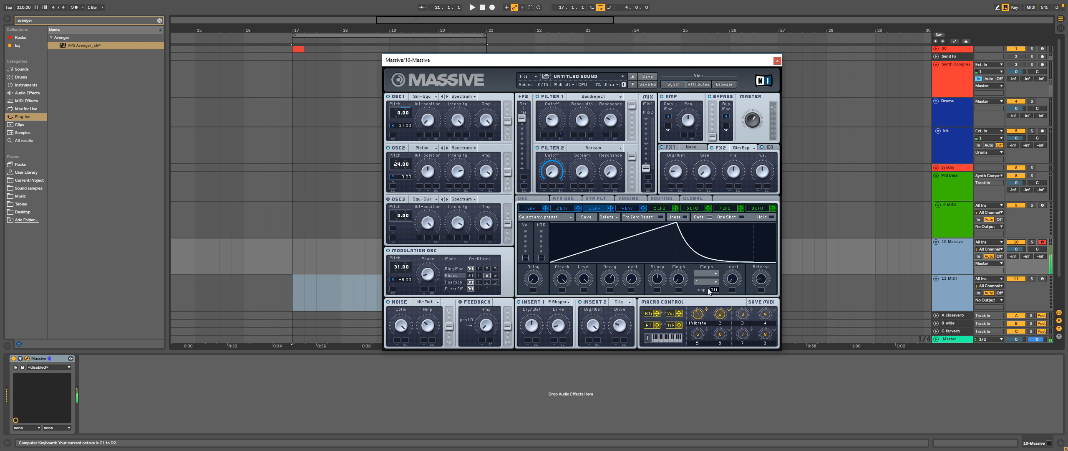
{"action": "key", "text": "z"}
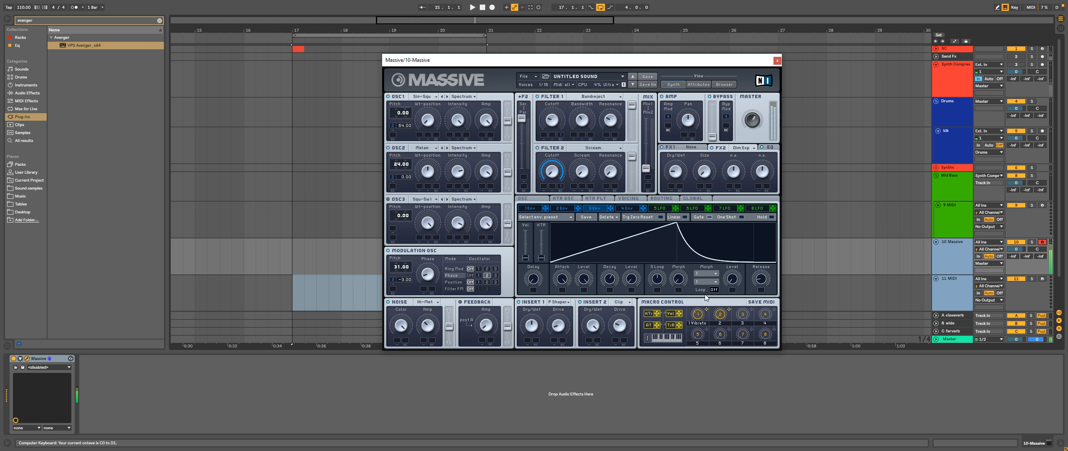